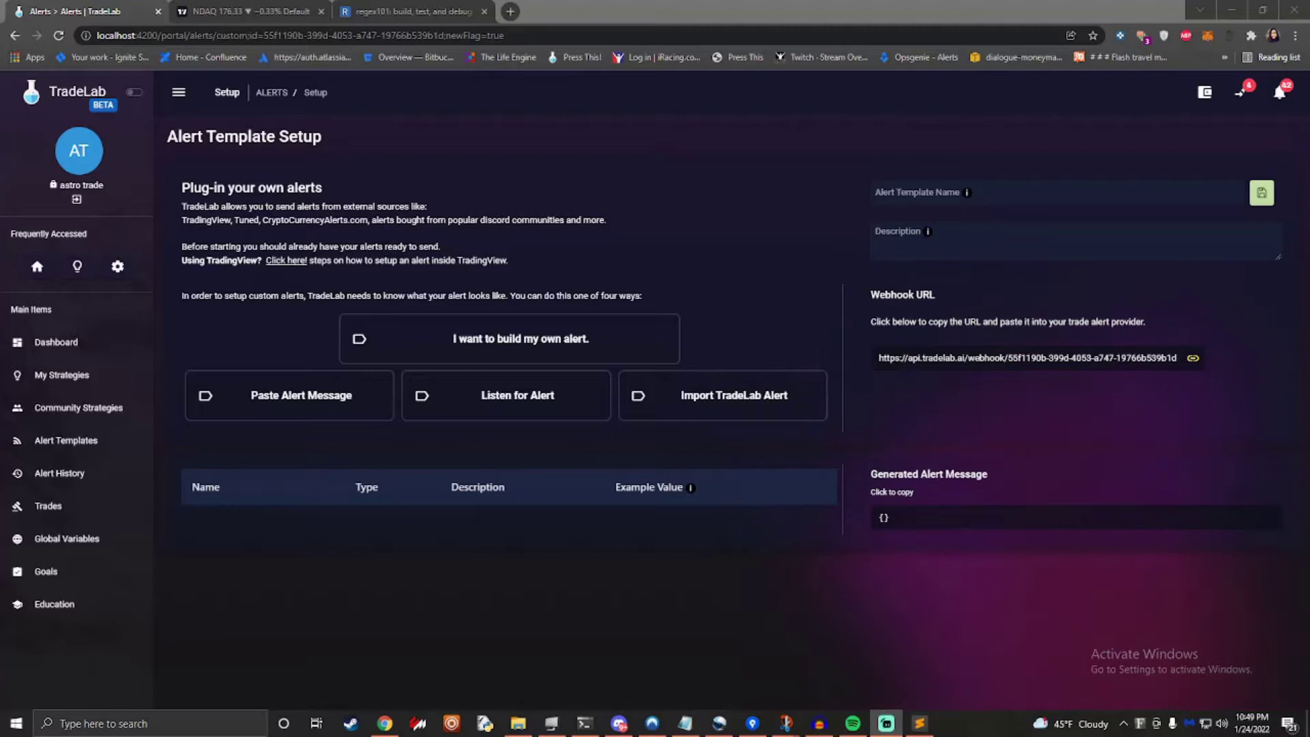
- Bring up TradingView's NDAQ Create Alert dialog, which has the TradeLab webhook URL enabled
left_click(246, 11)
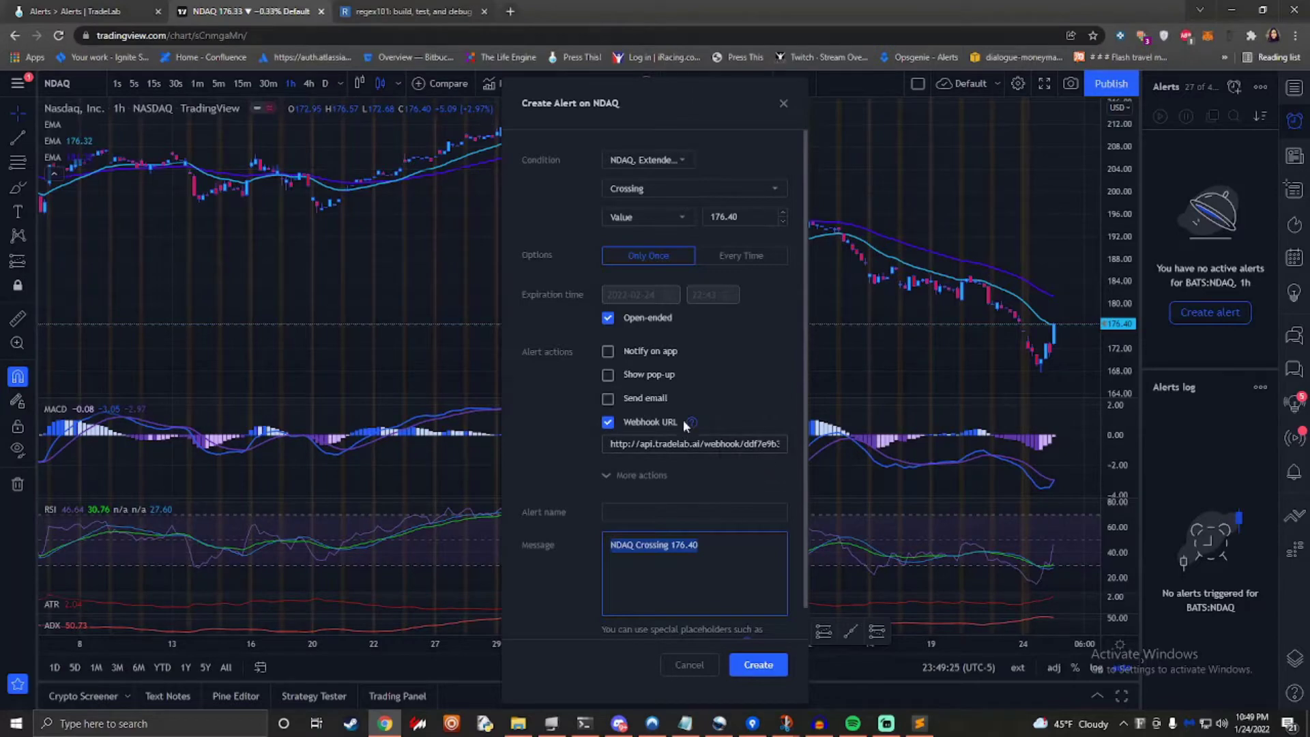
- Copy the TradeLab template's webhook URL to the clipboard
left_click(93, 8)
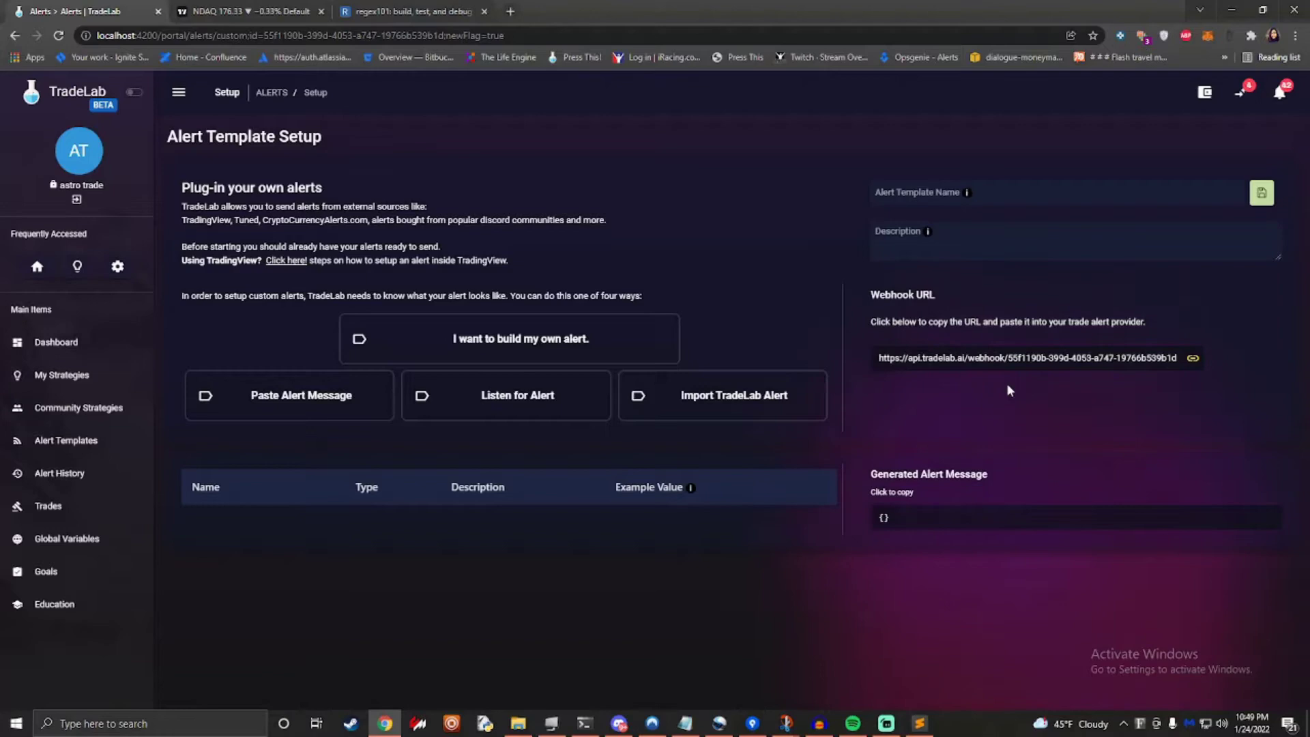
left_click(980, 360)
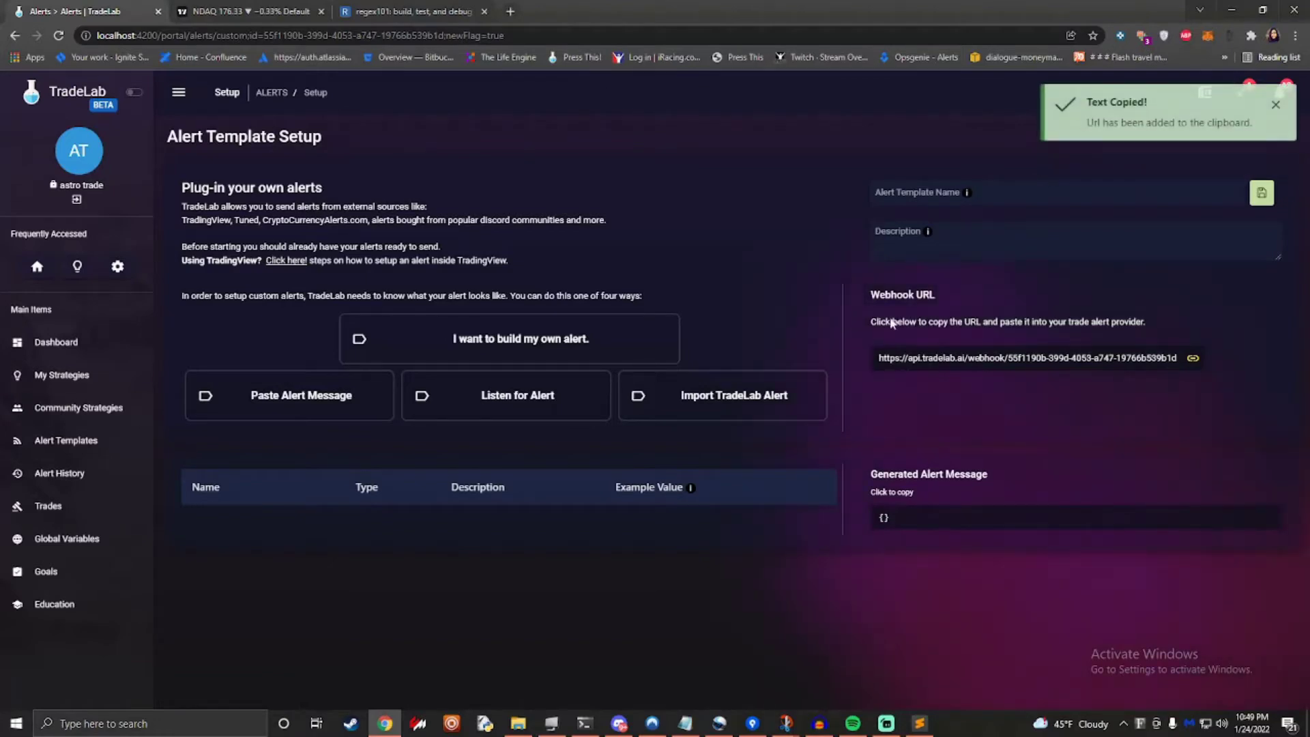
- Confirm the NDAQ alert's webhook URL points to tradelab, then return to TradeLab's template setup
left_click(230, 14)
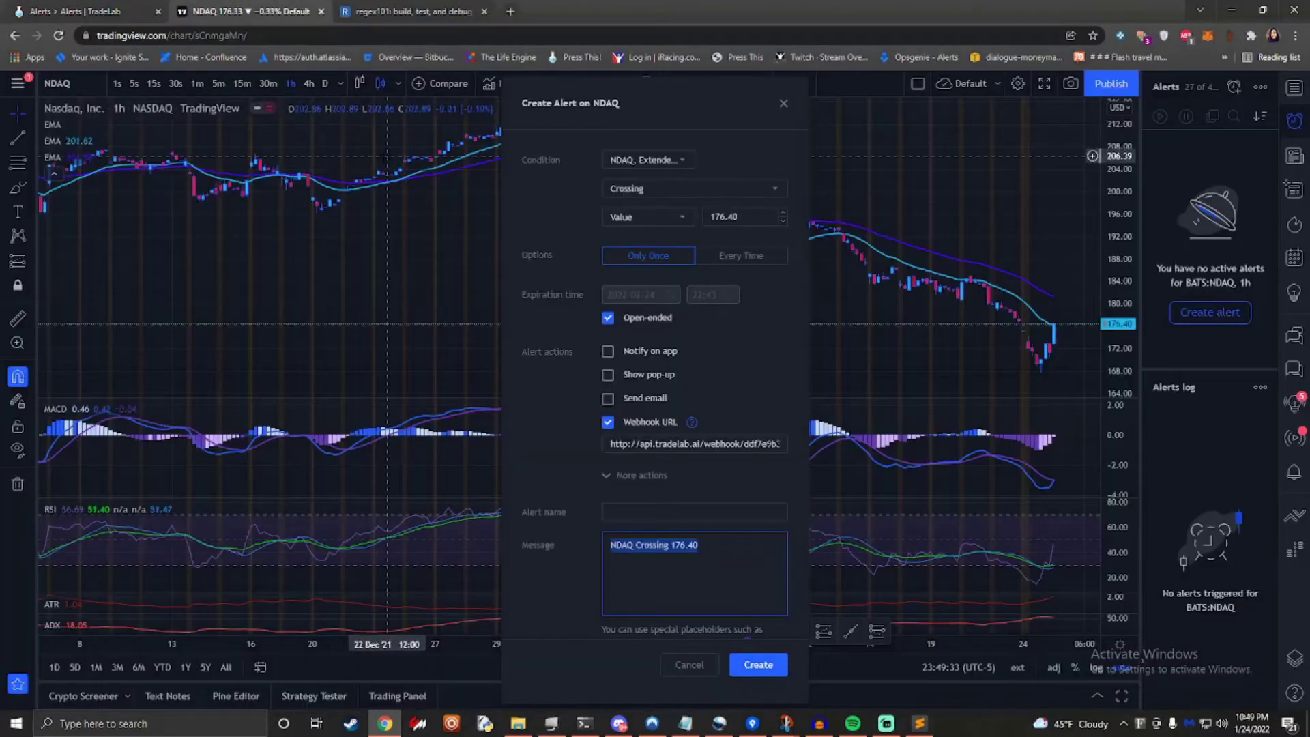
double_click(672, 444)
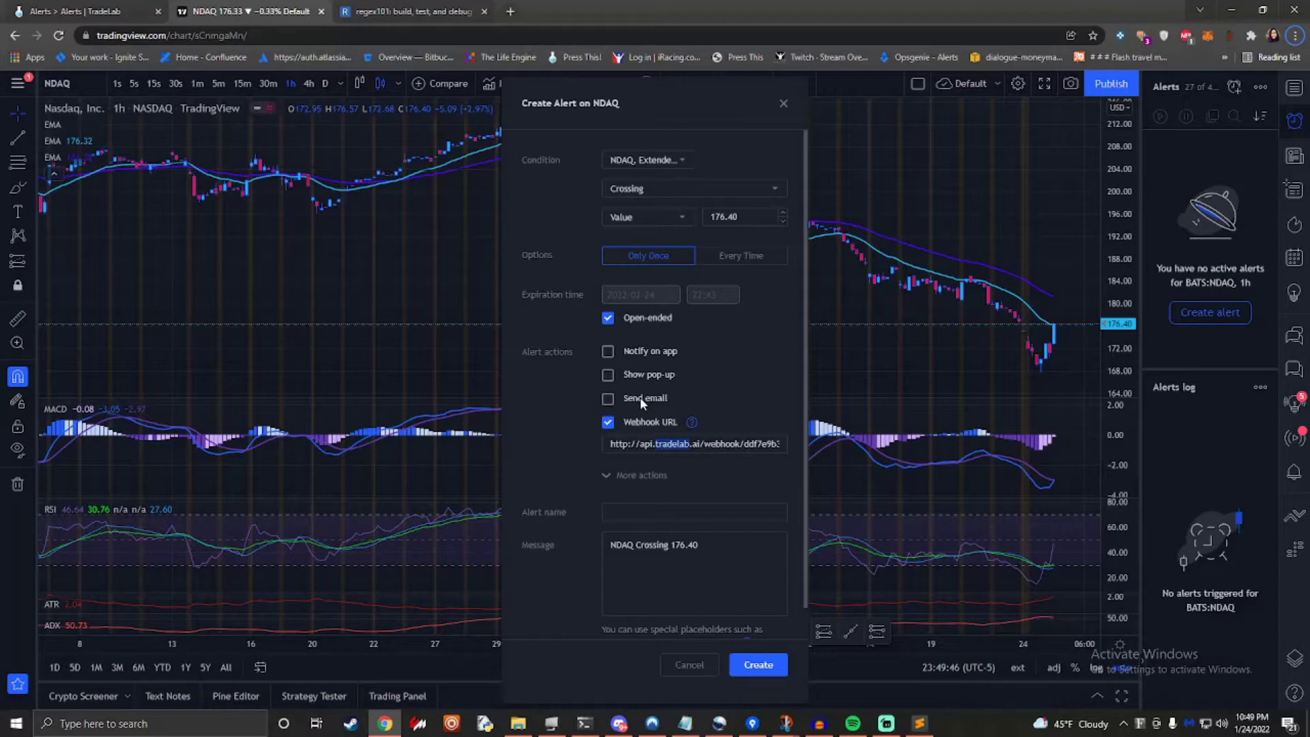
left_click(49, 13)
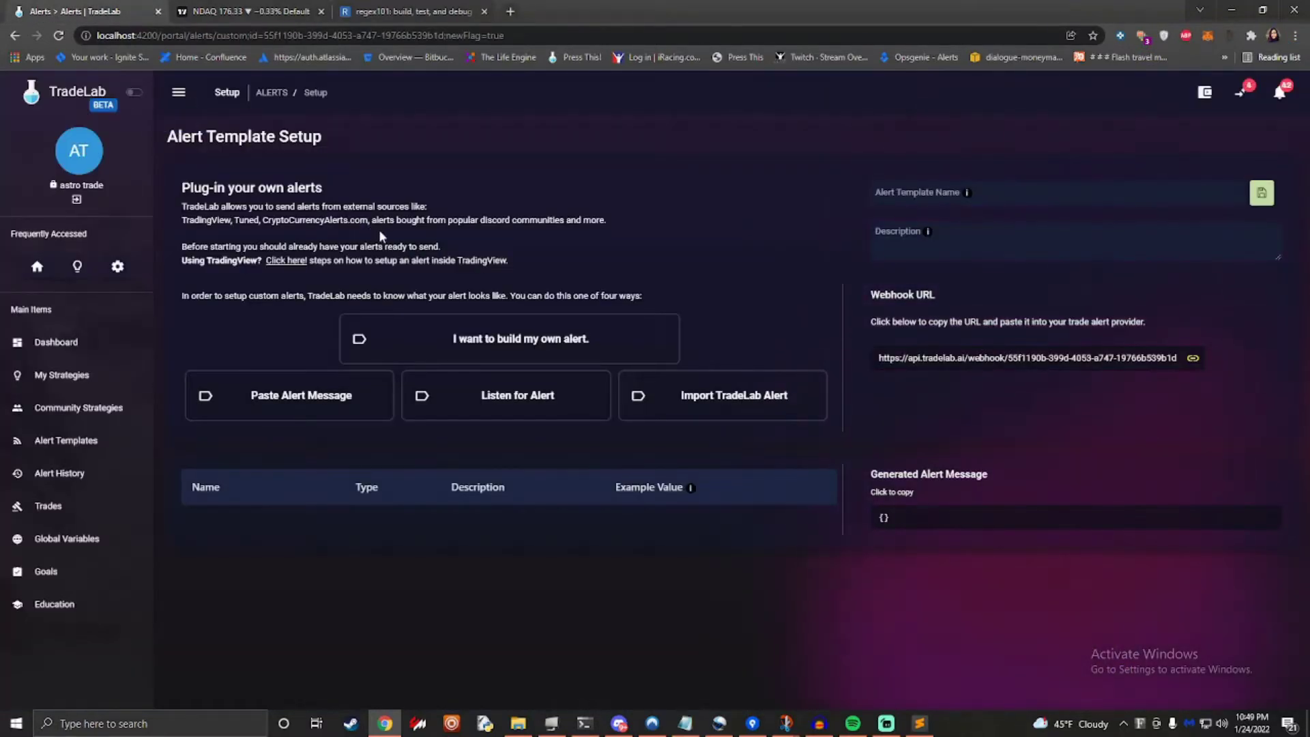
- Paste an example JSON alert and save it, producing myField, age and rsi fields
left_click(293, 405)
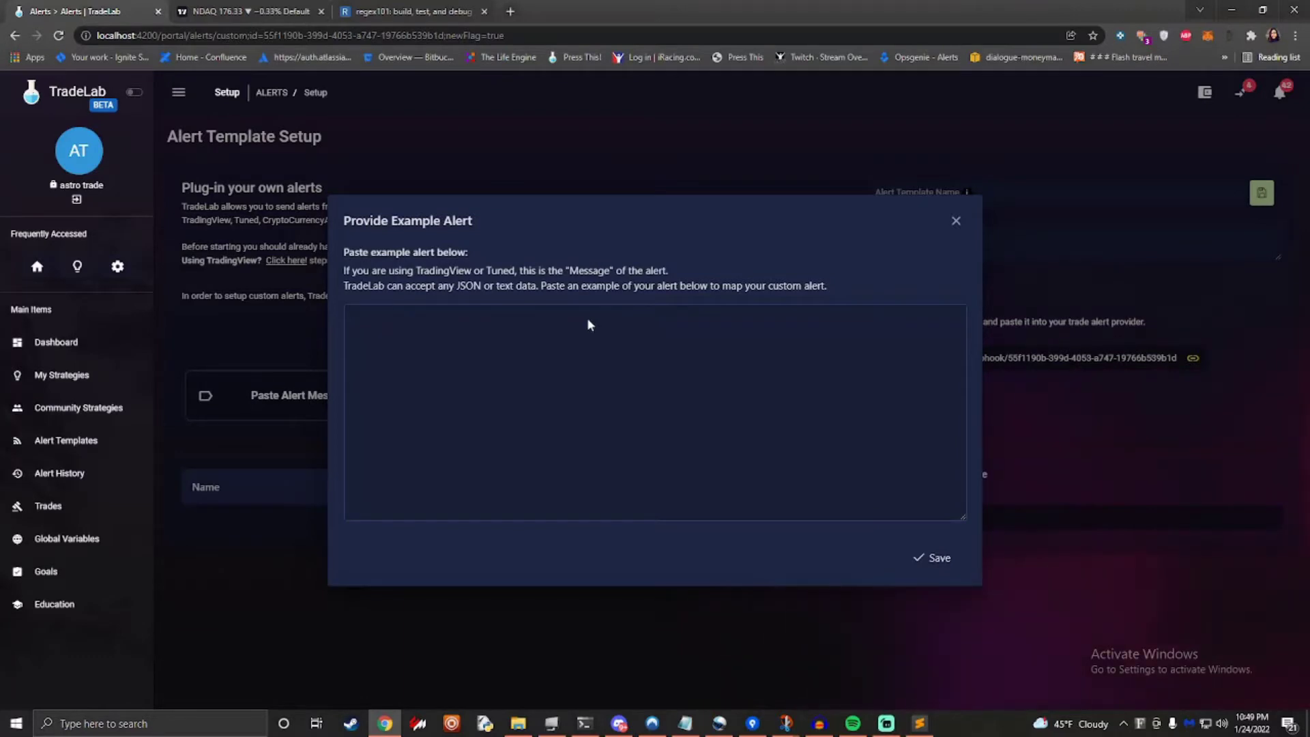
left_click(497, 338)
type("{\"myField\": \"my value\", \"age\": 30, \"rsi\": 7}")
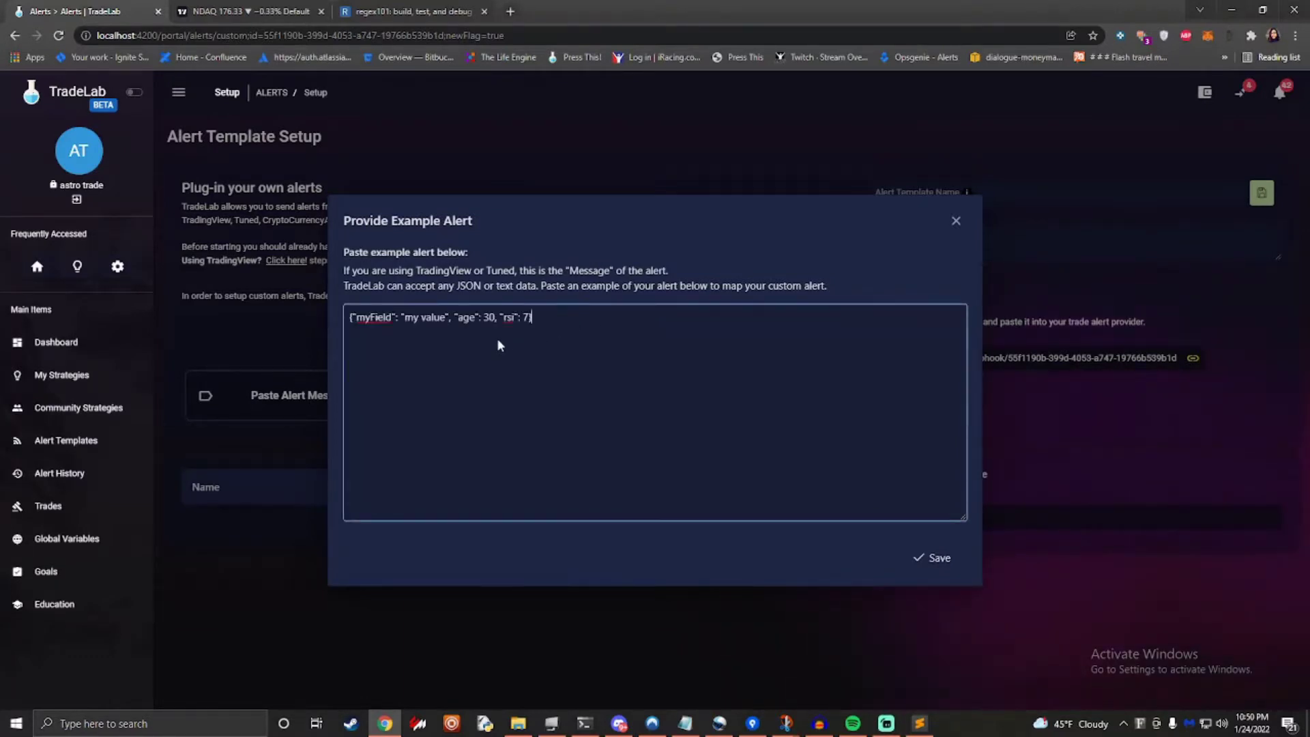
left_click(925, 559)
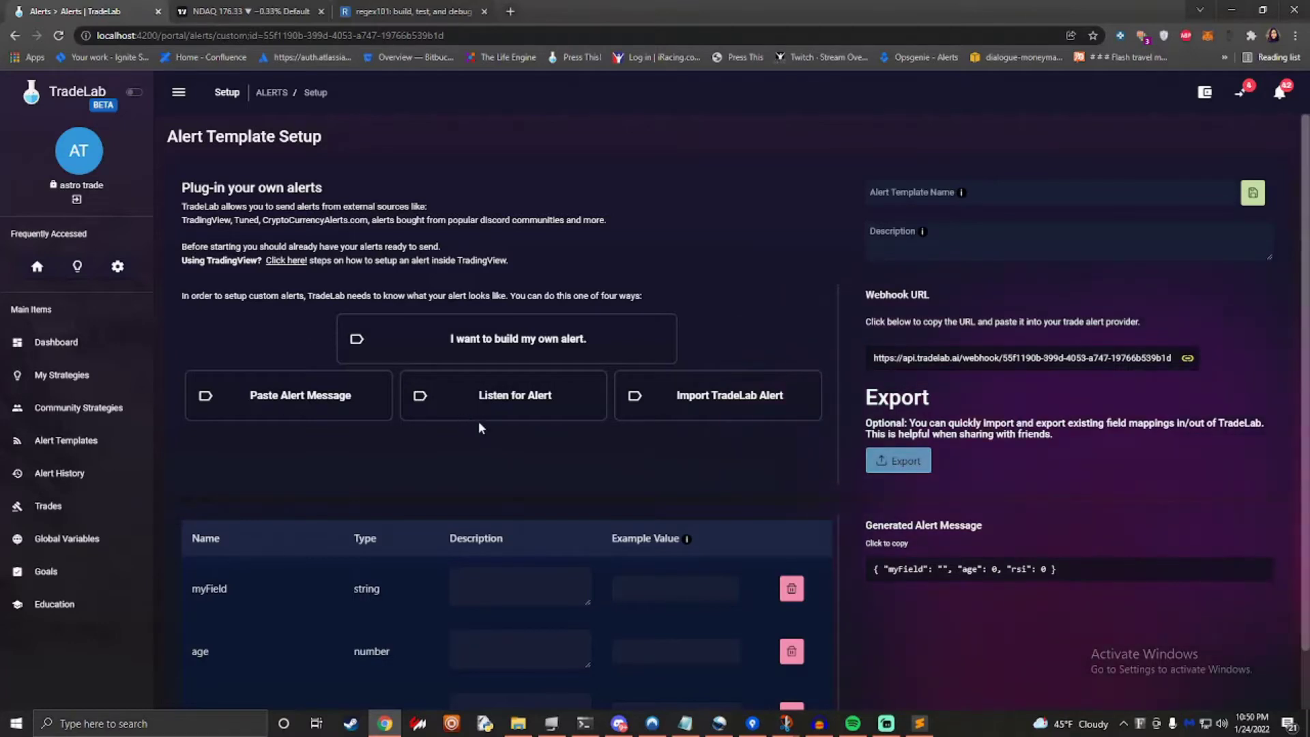
- View the listen-for-alert capture instructions, then dismiss them
left_click(477, 404)
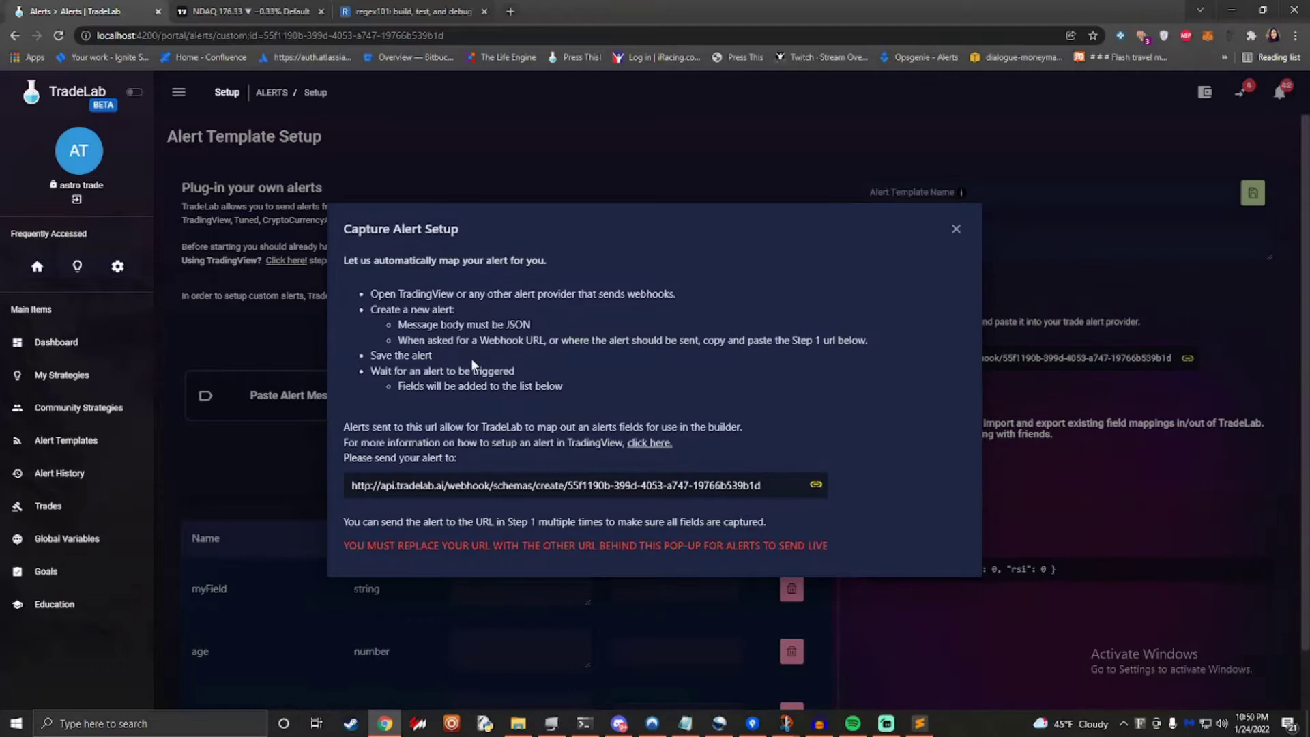
left_click(956, 231)
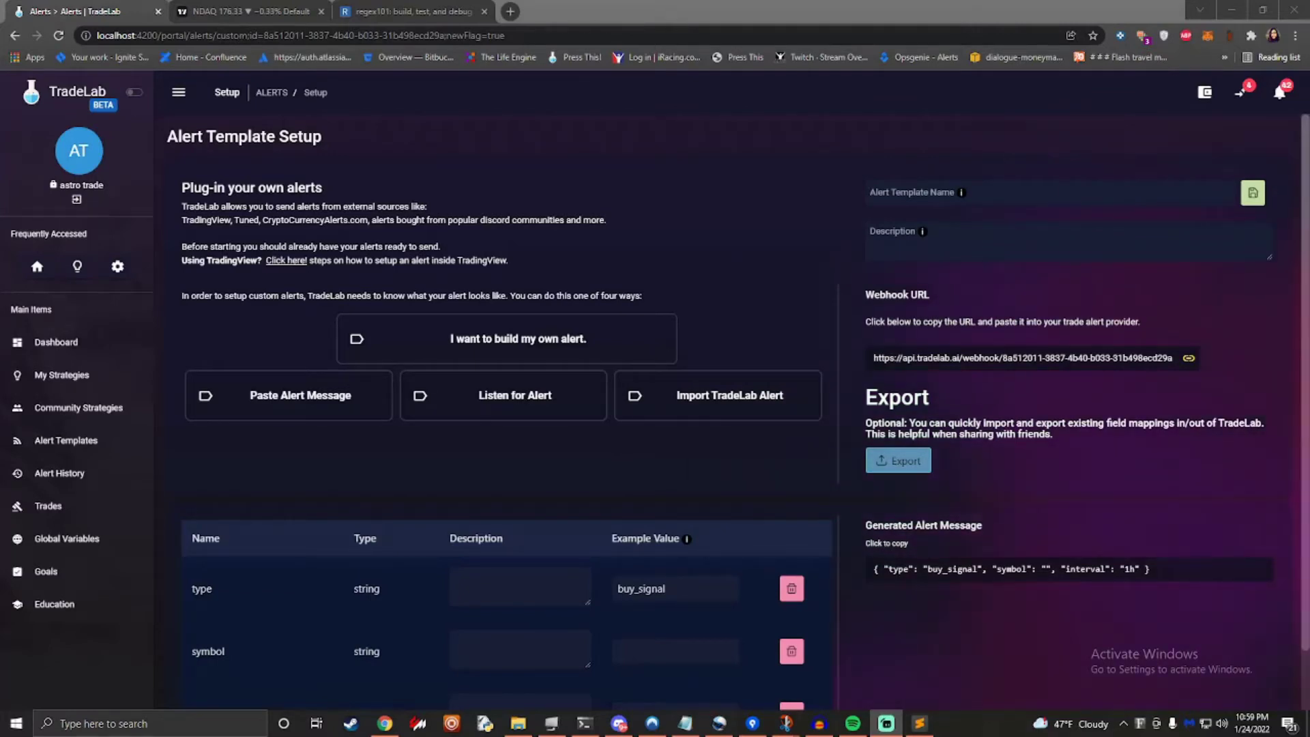
- Start a custom alert and review the data type choices for the type field
left_click(469, 346)
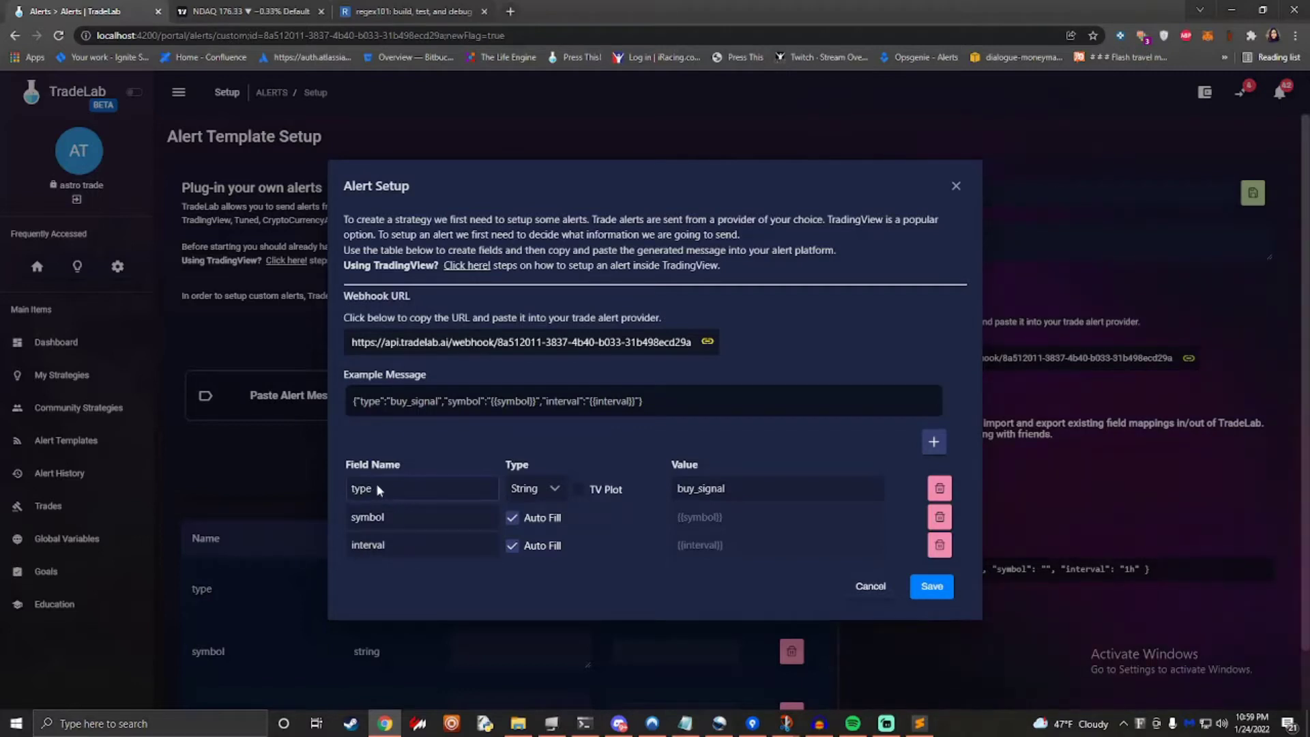
left_click(543, 489)
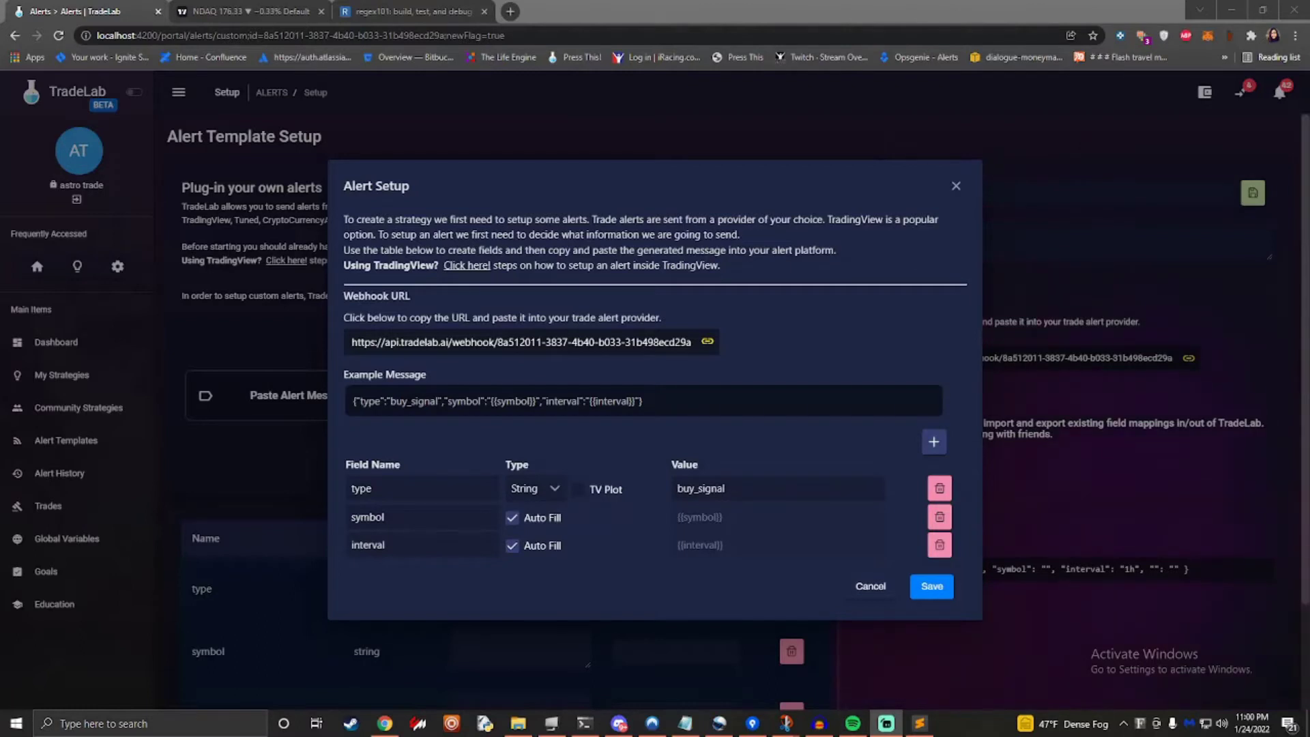
- Add a new takeProfit field with value 2 to the alert
left_click(933, 442)
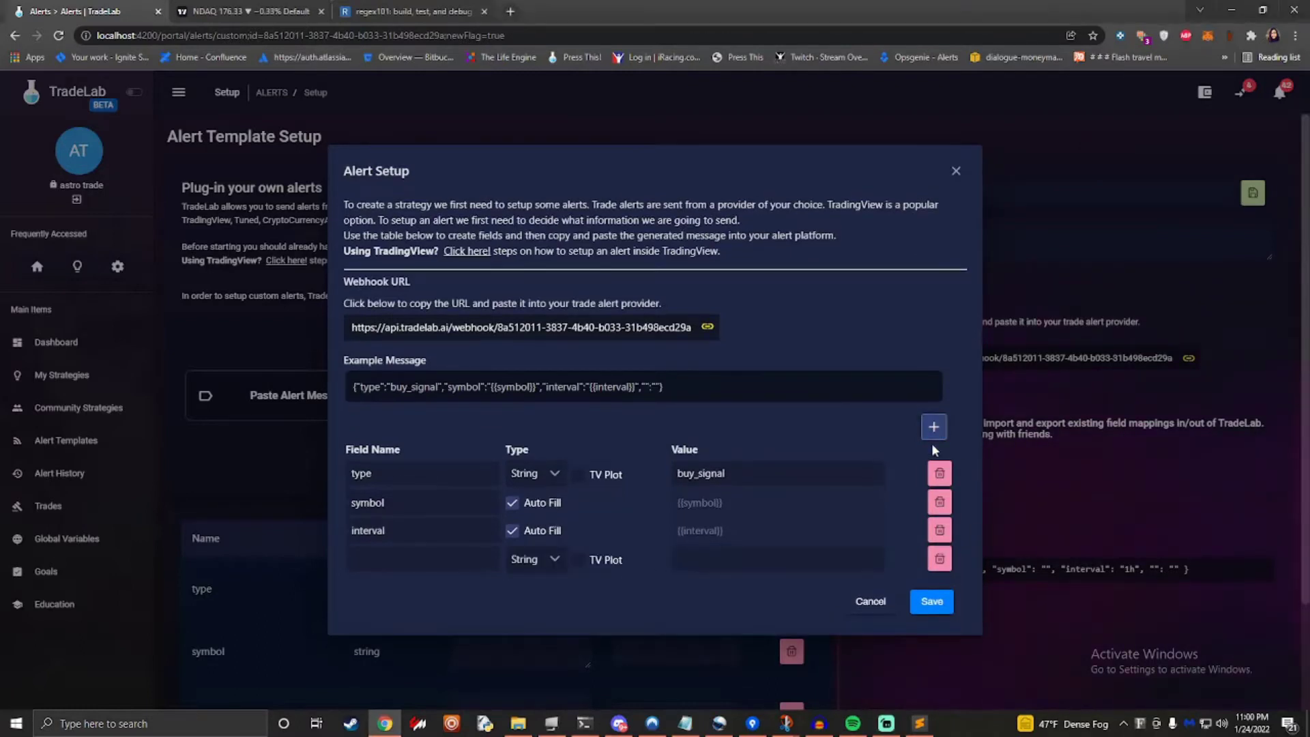
left_click(406, 565)
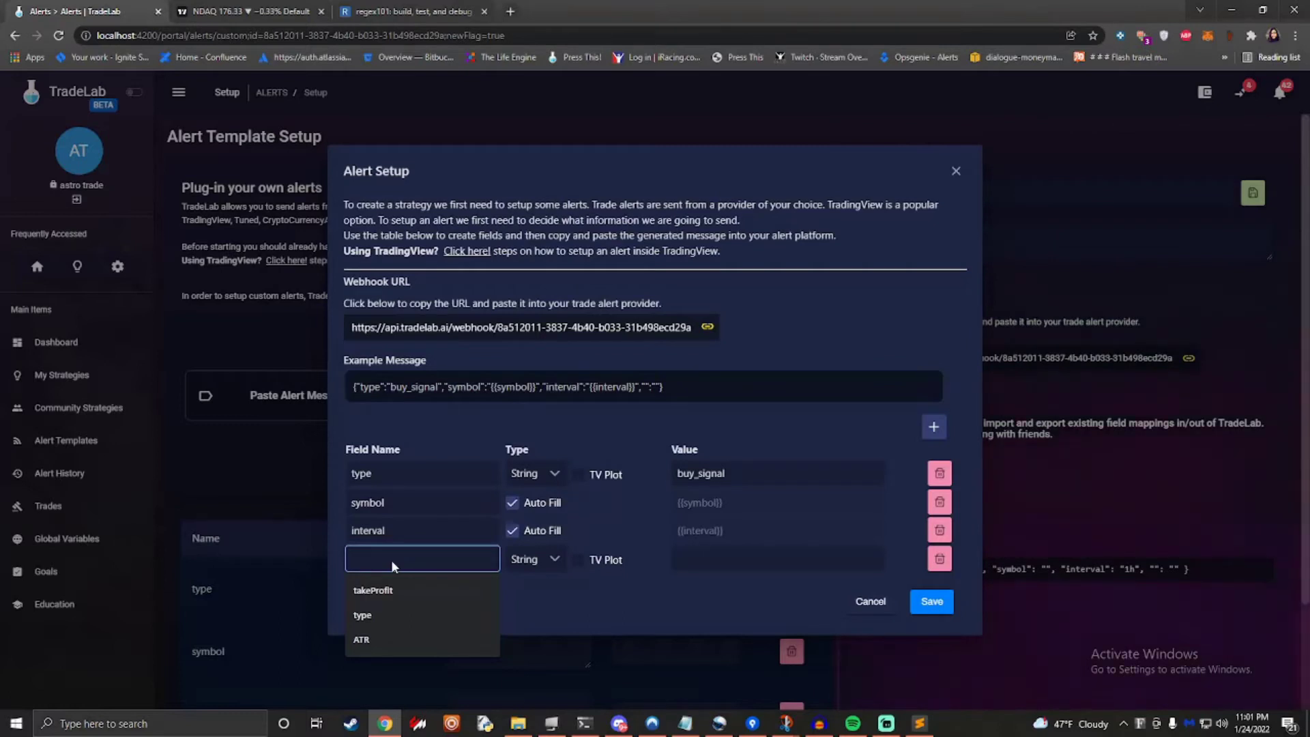
left_click(373, 590)
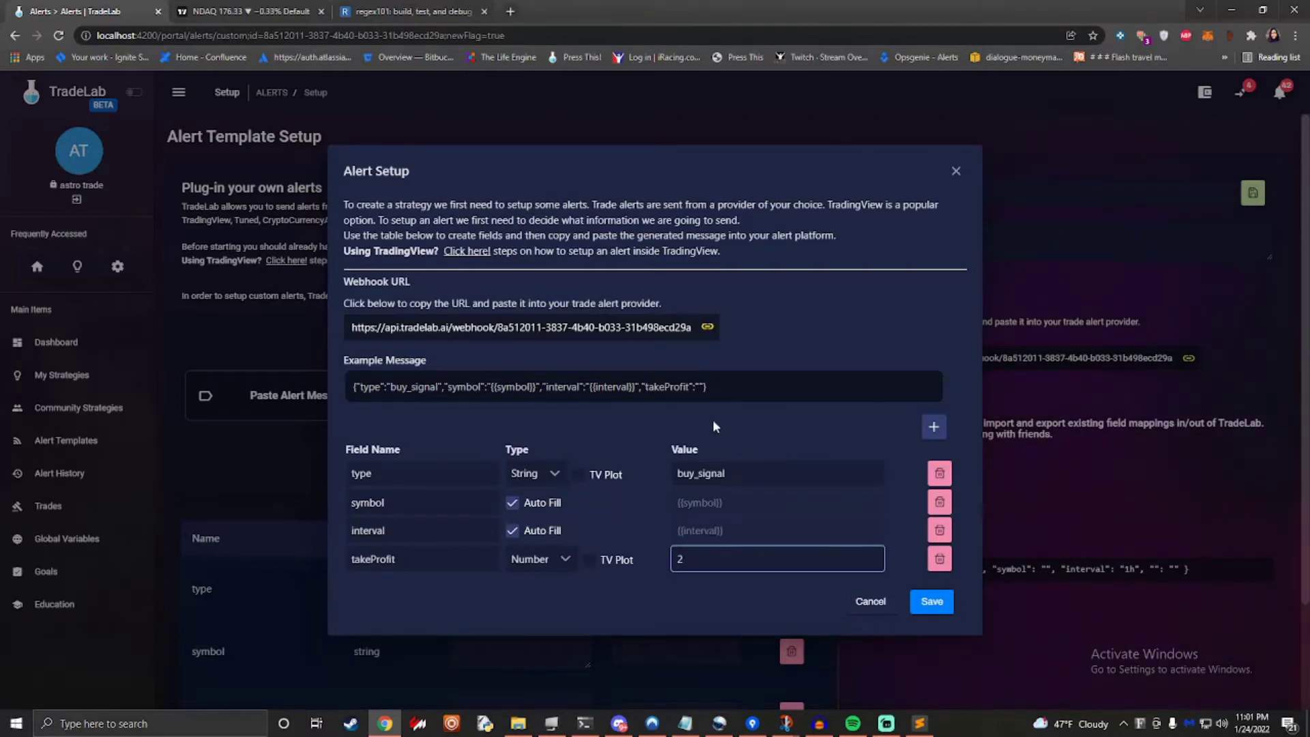
- Trim the type value from buy_signal to buy and copy the example message
left_click_drag(728, 474, 696, 477)
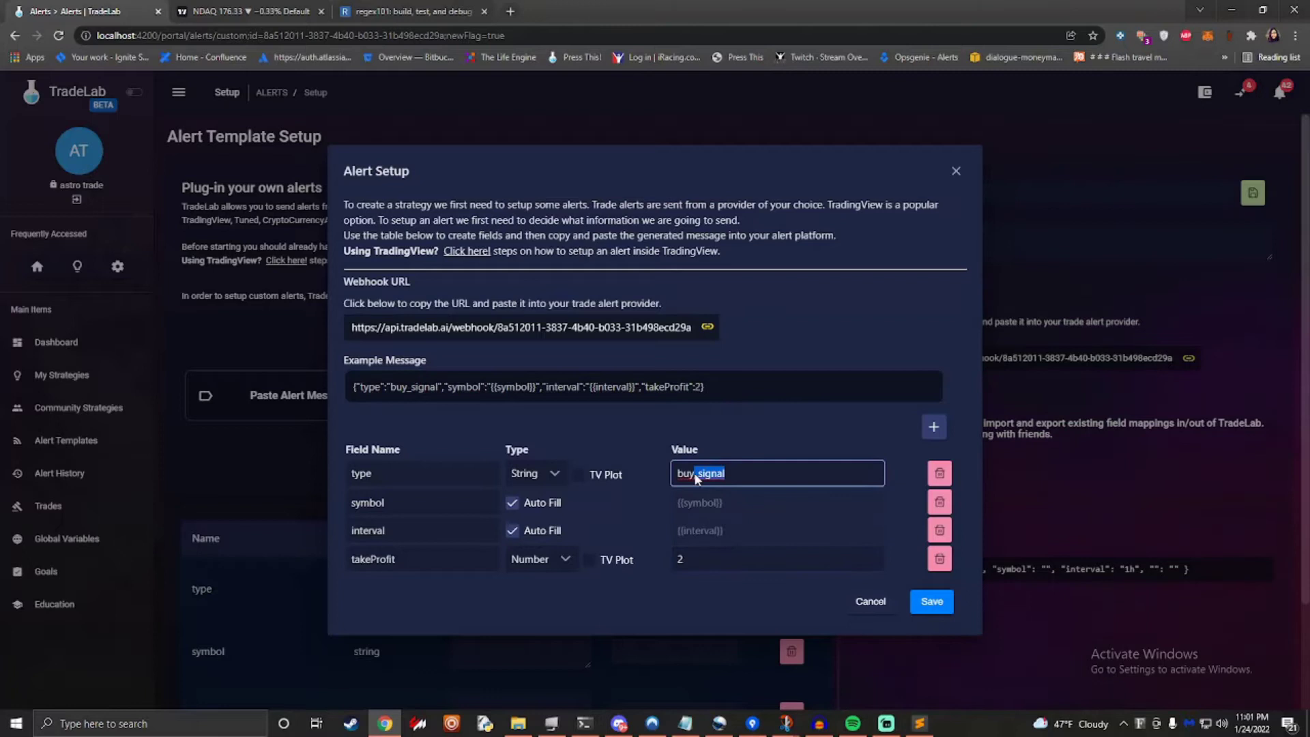
key("BackSpace")
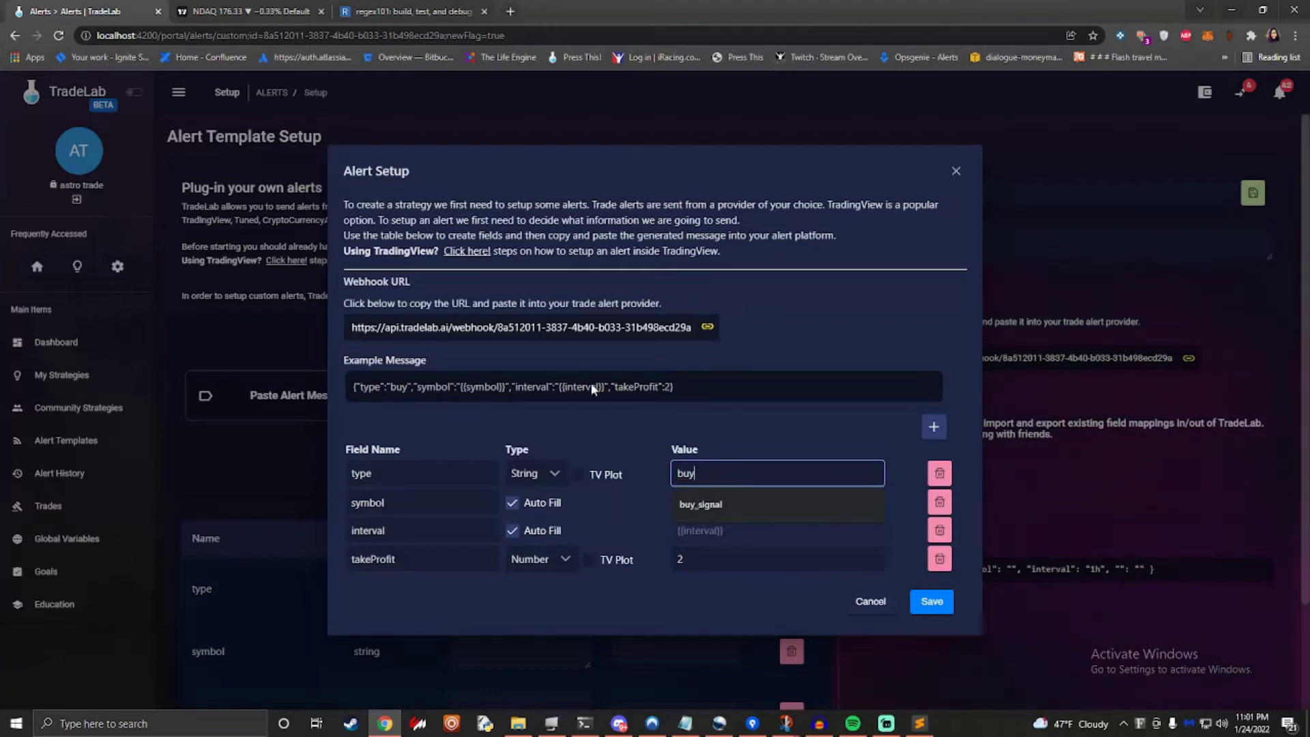
left_click(649, 392)
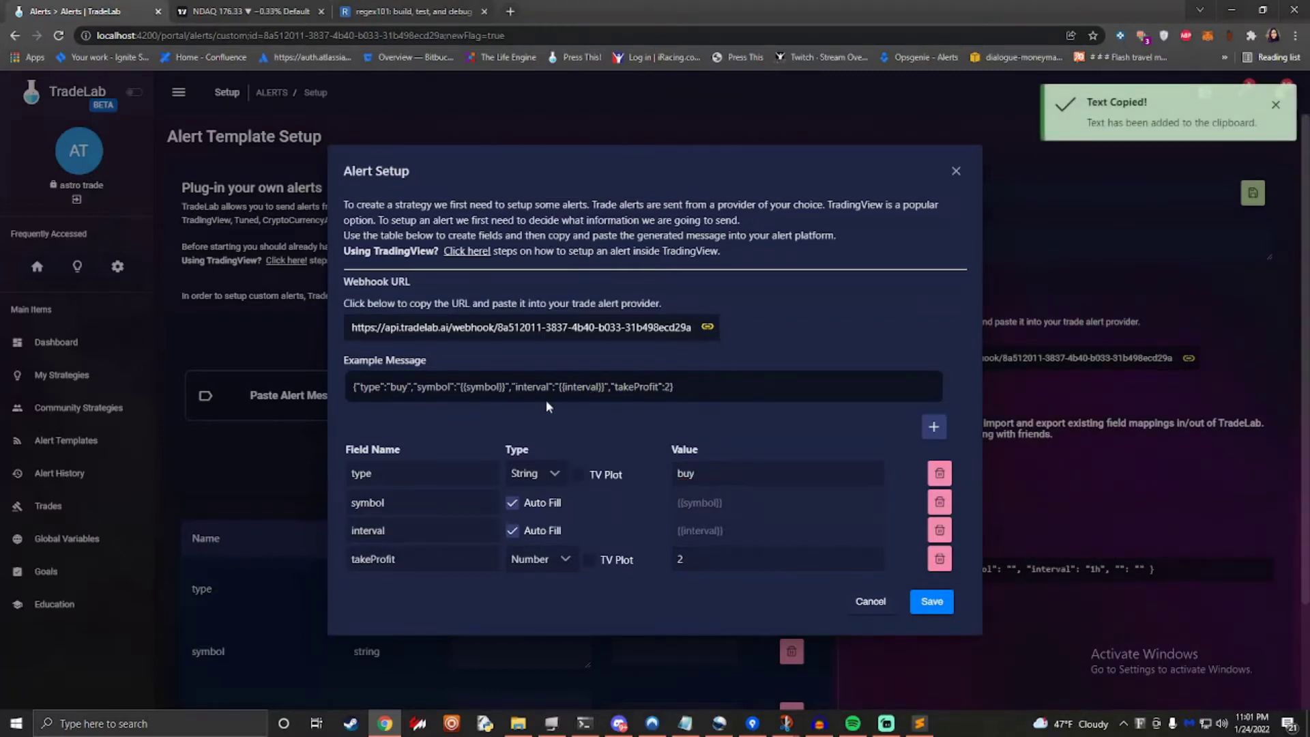
- Create an NDAQ alert named 'Buy Alert' using the copied buy JSON as its message
left_click(249, 13)
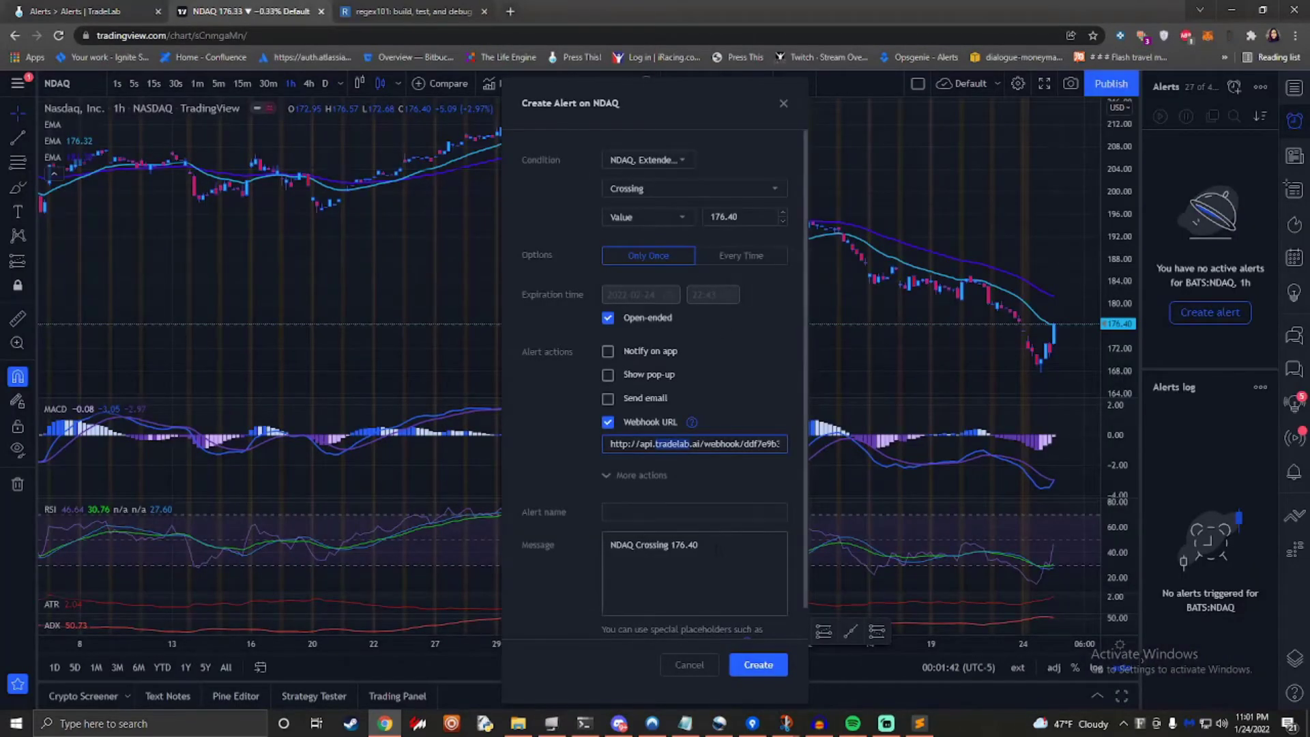
left_click(535, 546)
key("ctrl+a")
key("ctrl+v")
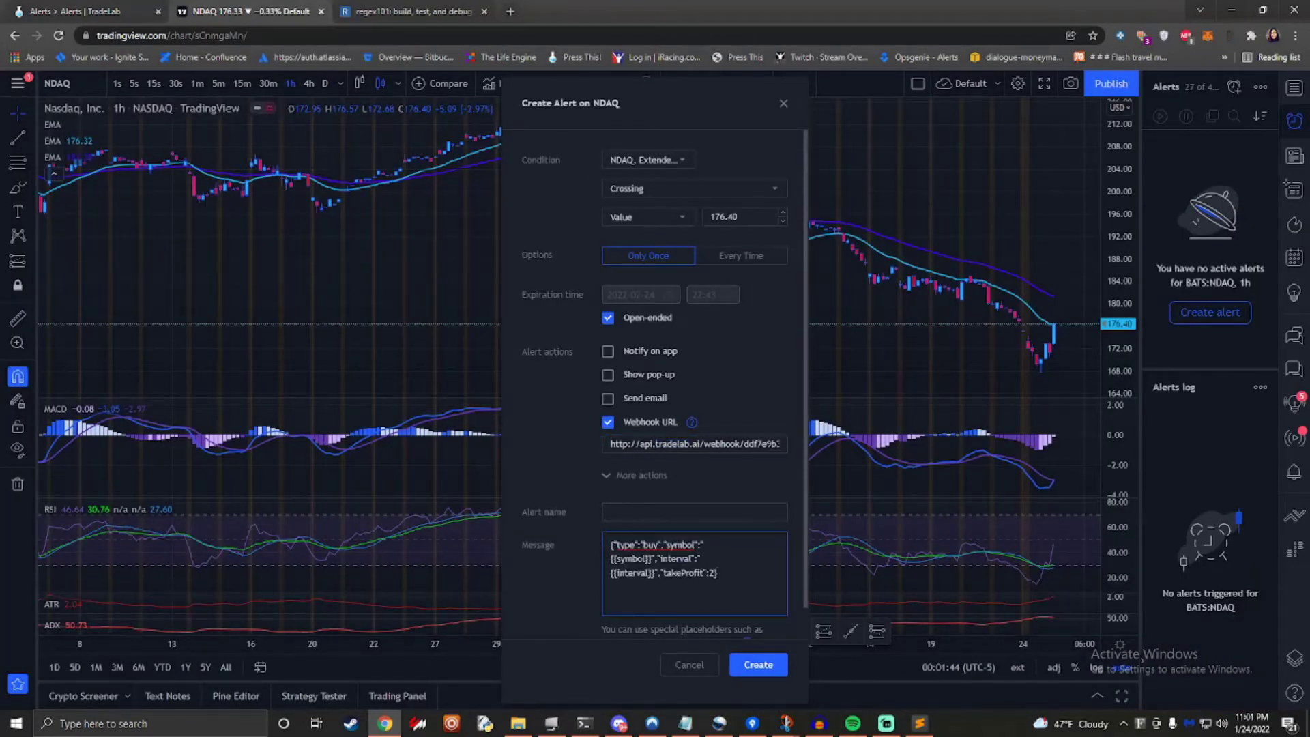
left_click(646, 505)
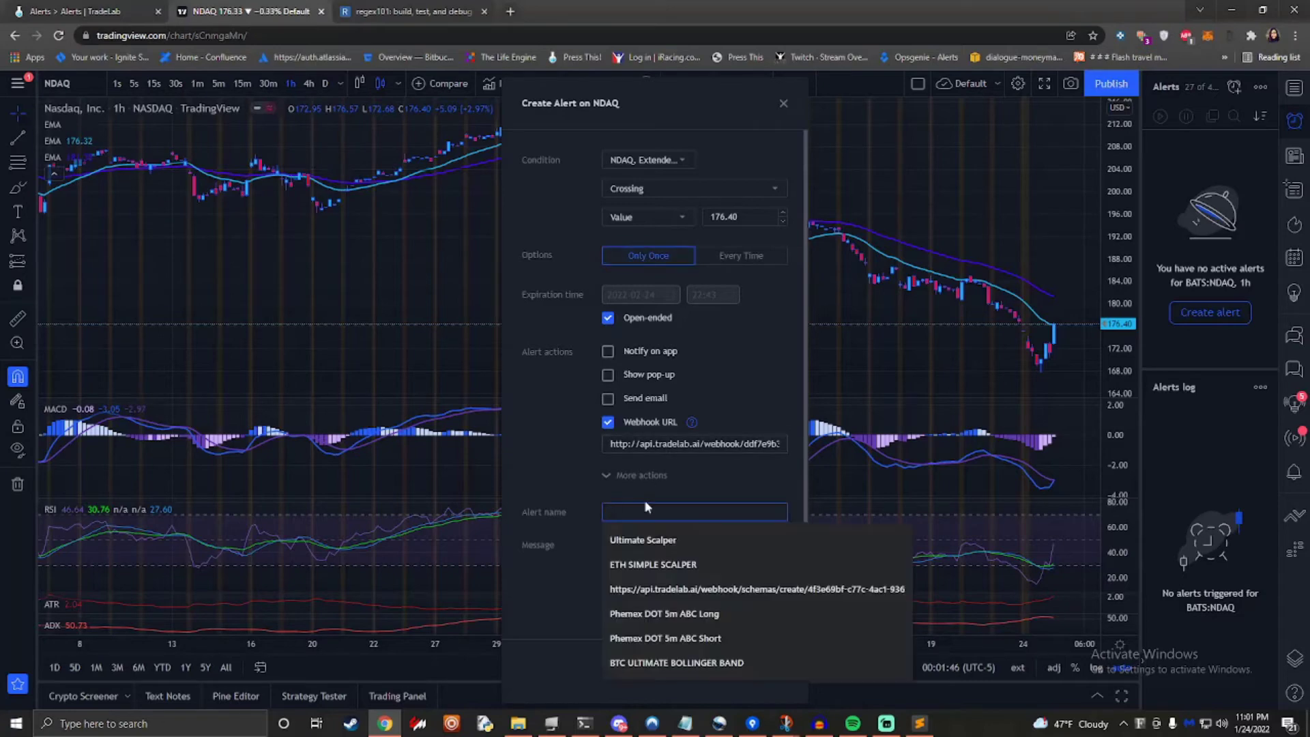
type("Buy Alert")
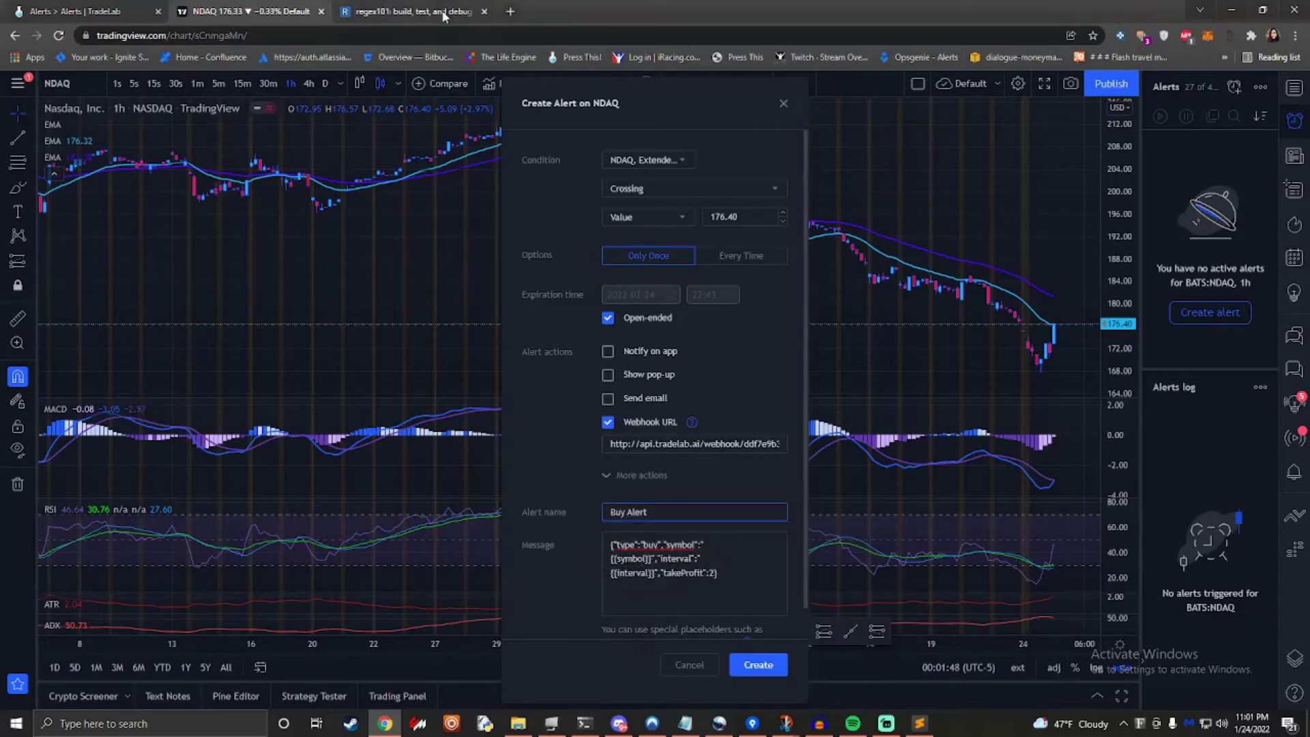
left_click(758, 668)
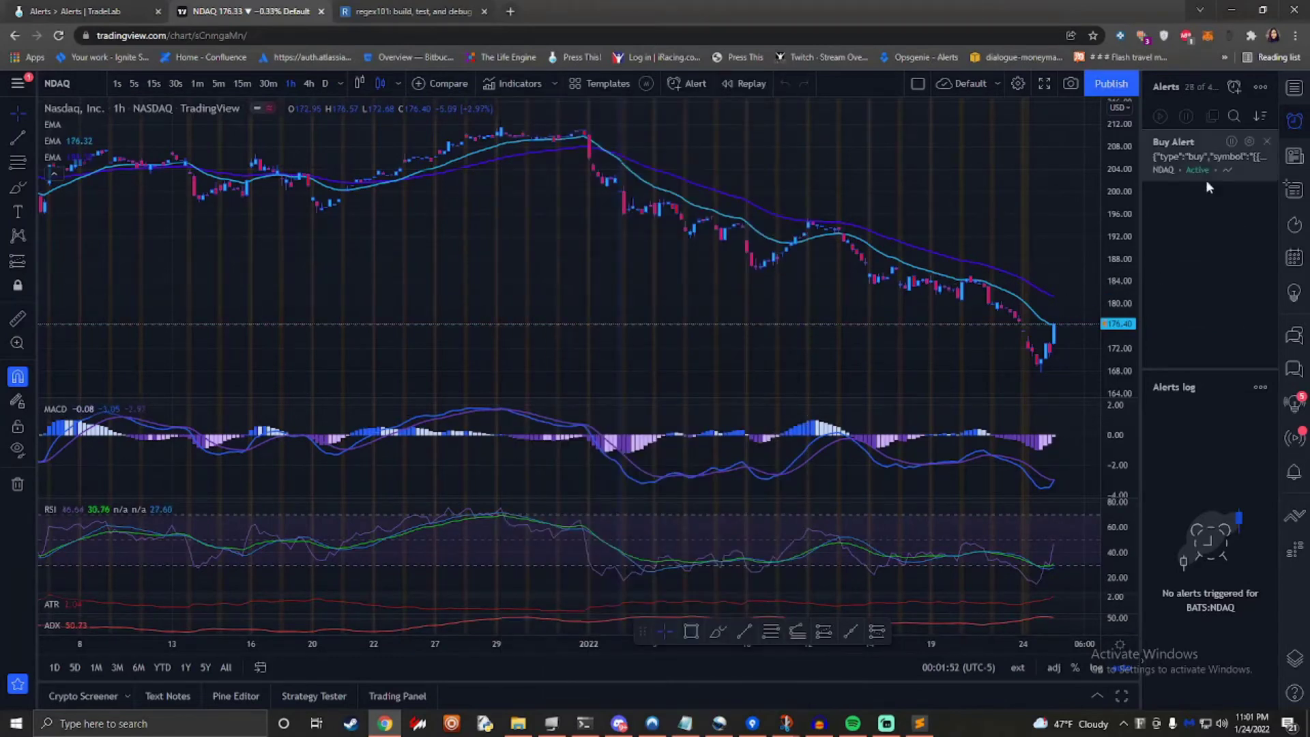
- Change the type field's value from buy to sell in TradeLab's alert builder
left_click(92, 10)
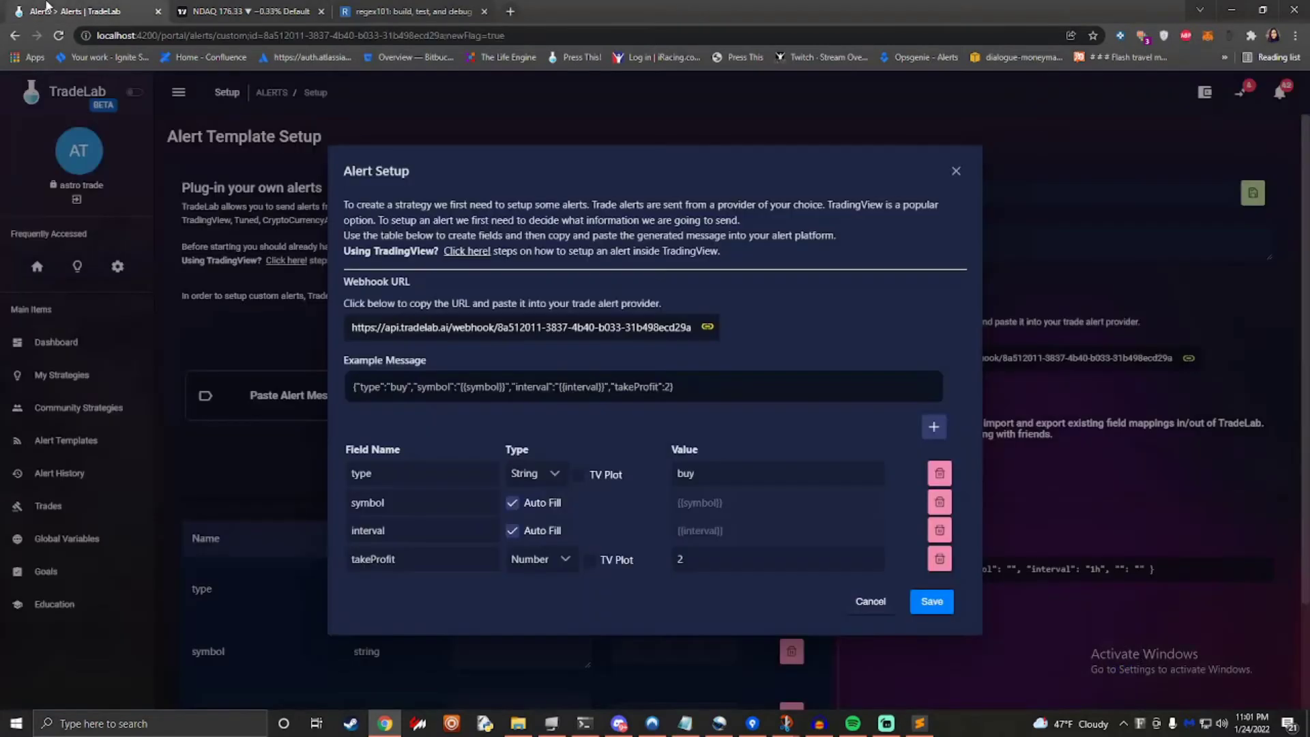
double_click(721, 477)
type("sell")
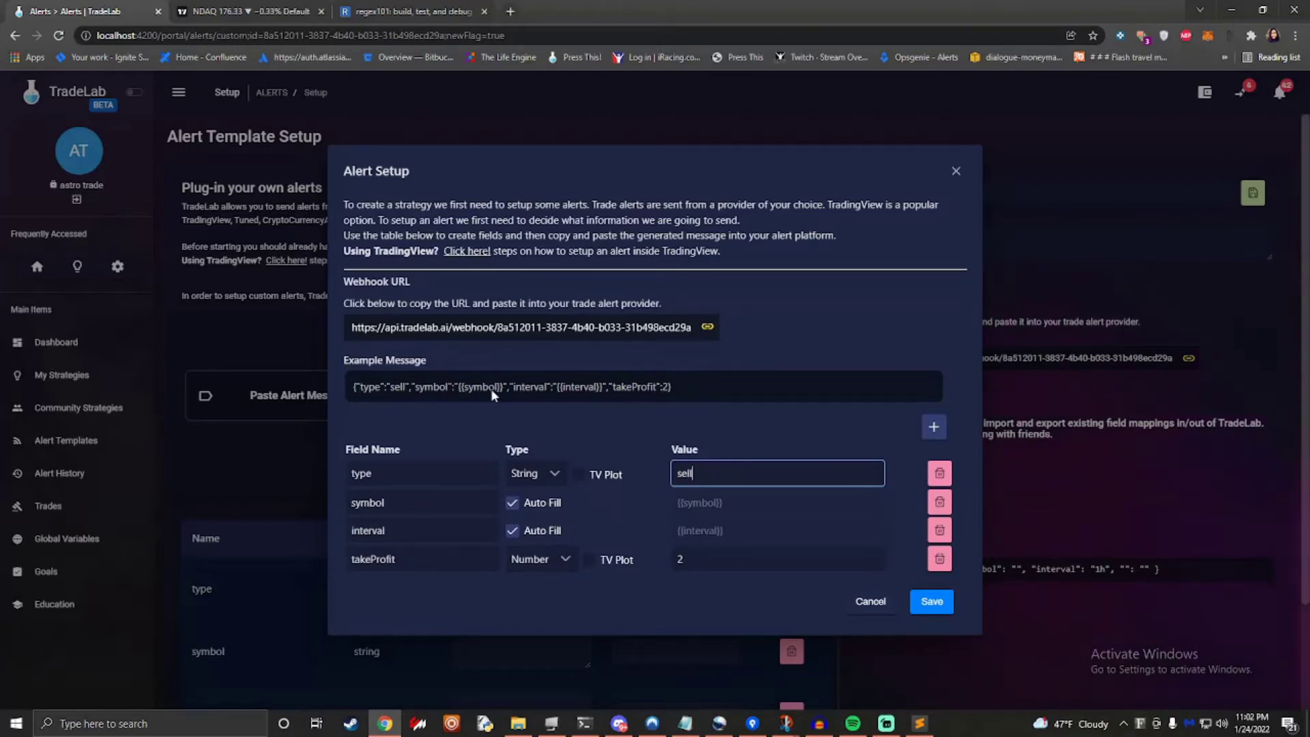
- Start a new NDAQ alert and paste the TradeLab webhook URL into it
left_click(479, 330)
left_click(246, 12)
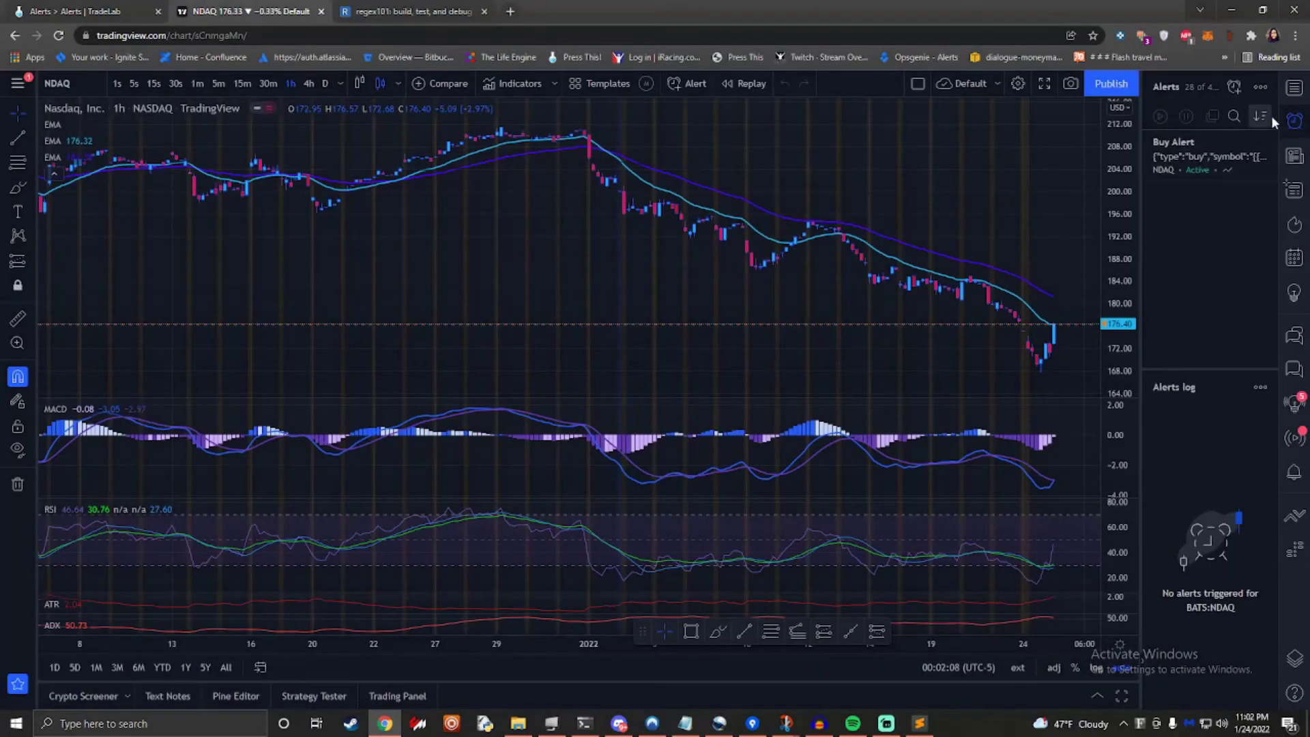
left_click(1233, 87)
left_click(672, 444)
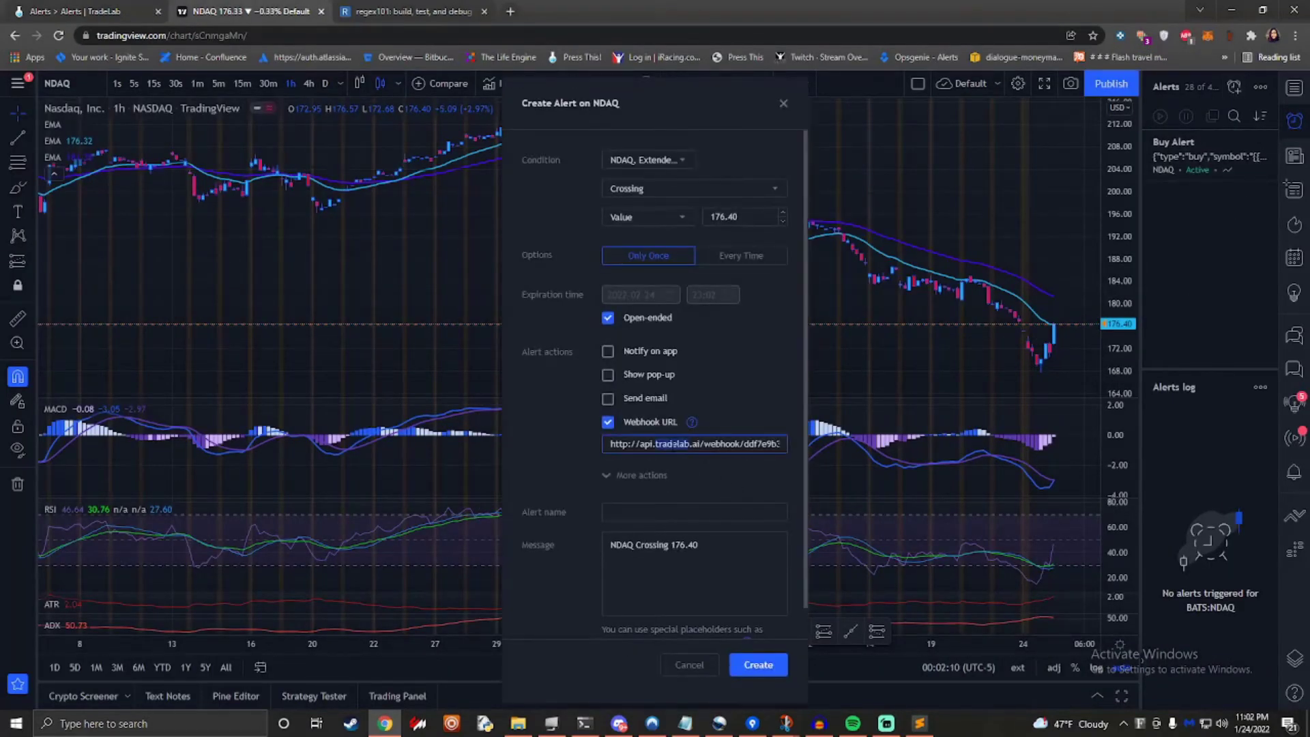
key("ctrl+a")
key("ctrl+v")
- Paste the sell example JSON as the message, name the alert 'Sell', and create it
left_click(75, 12)
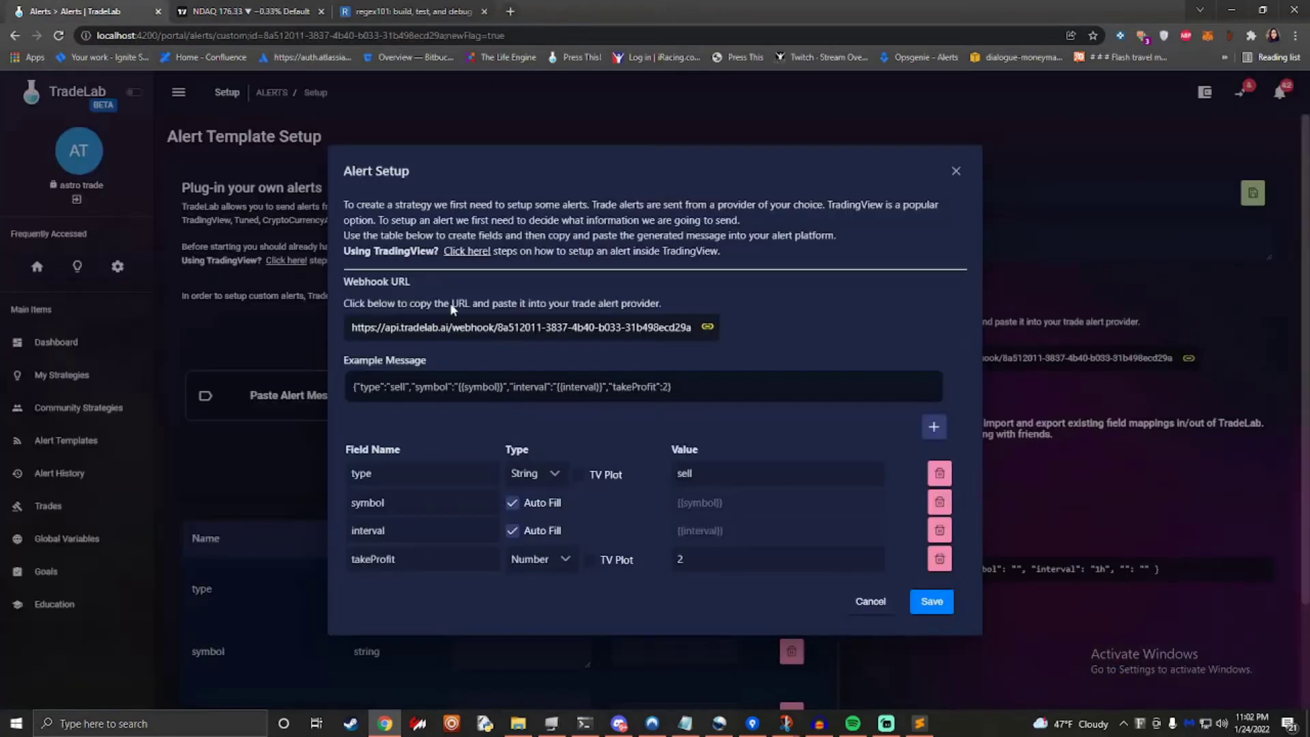
left_click(510, 388)
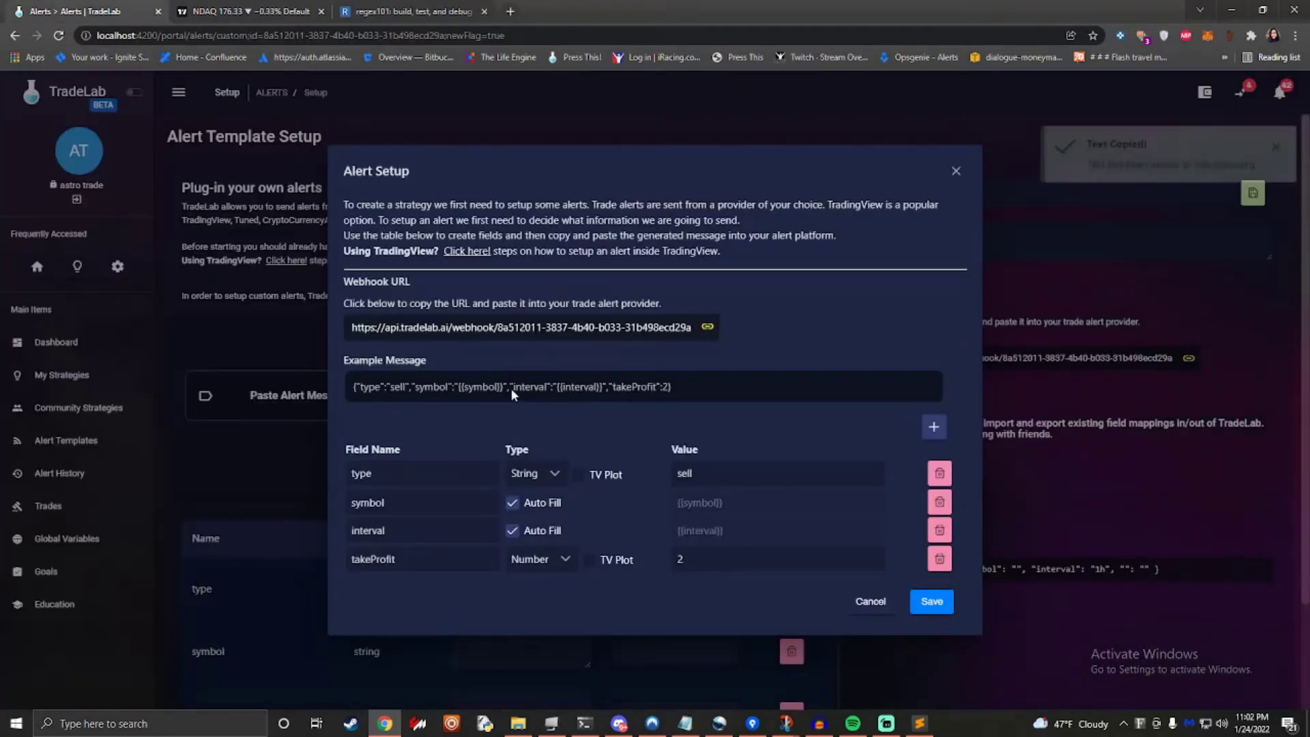
left_click(313, 13)
left_click(670, 544)
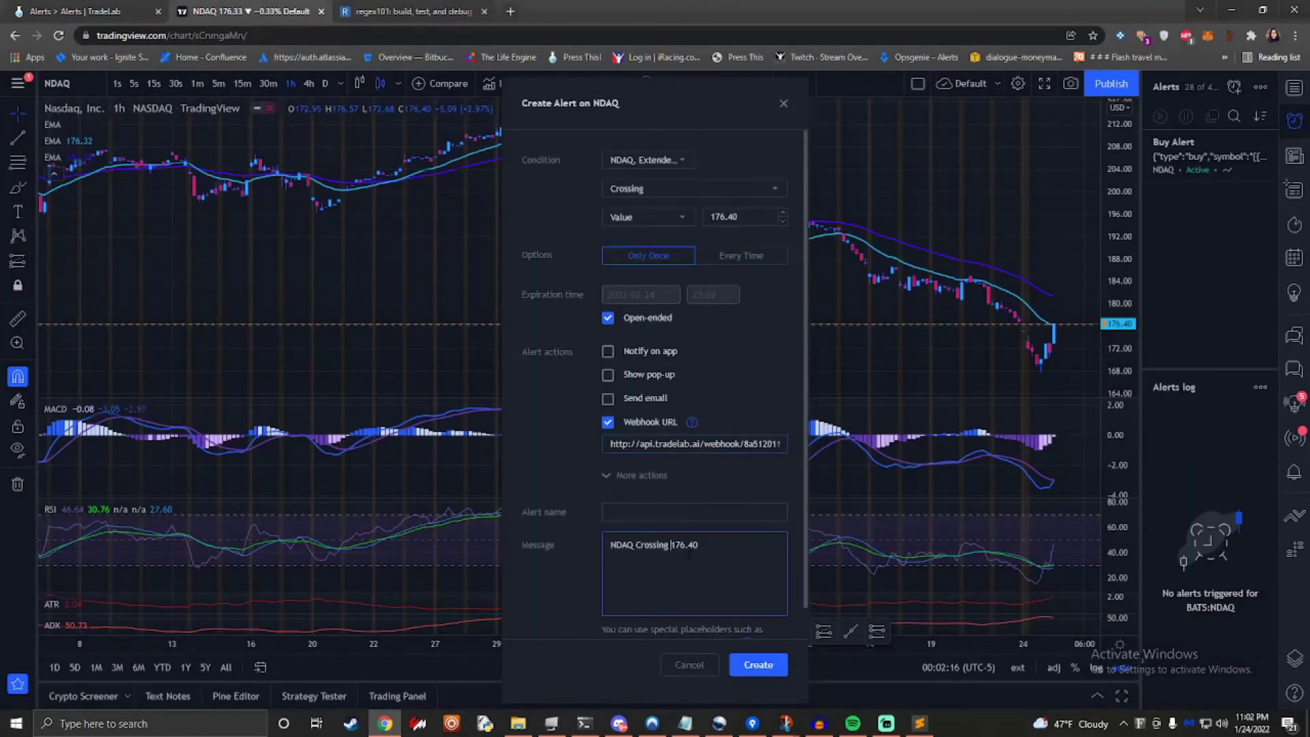
key("ctrl+a")
key("ctrl+v")
left_click(633, 510)
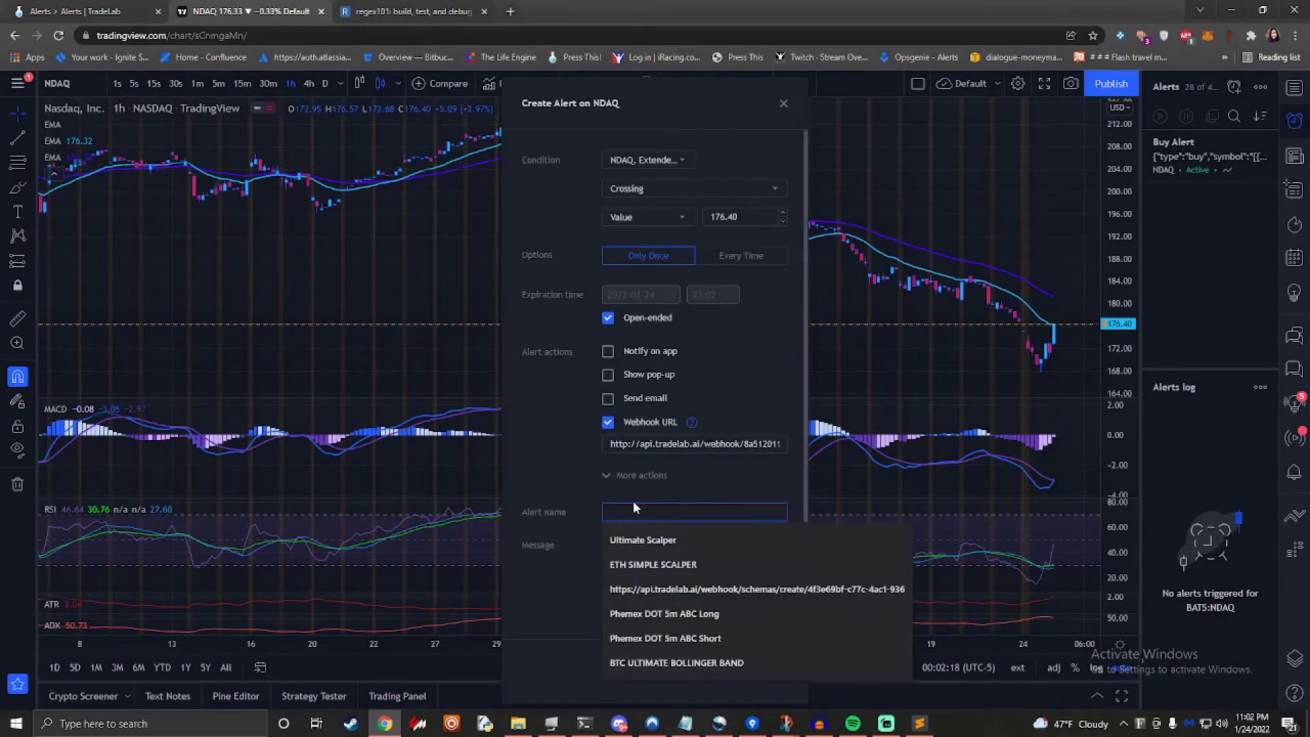
type("Sell")
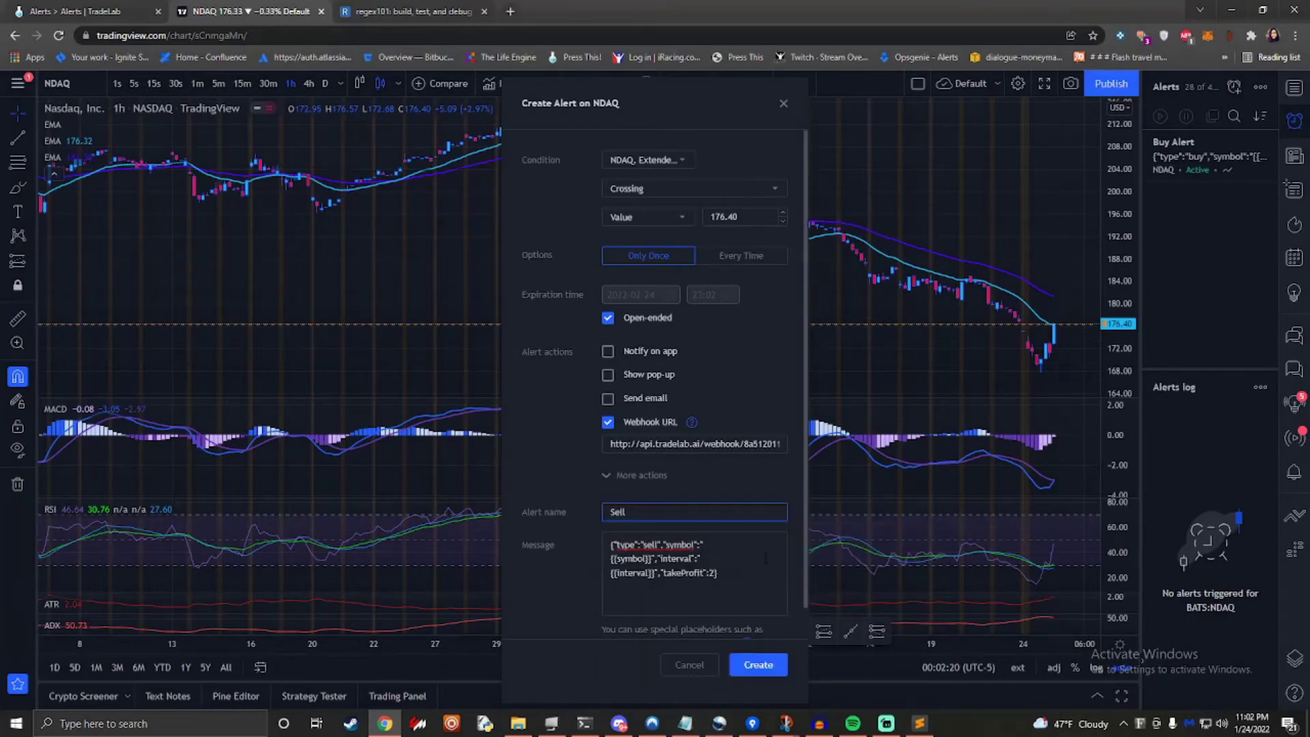
left_click(759, 664)
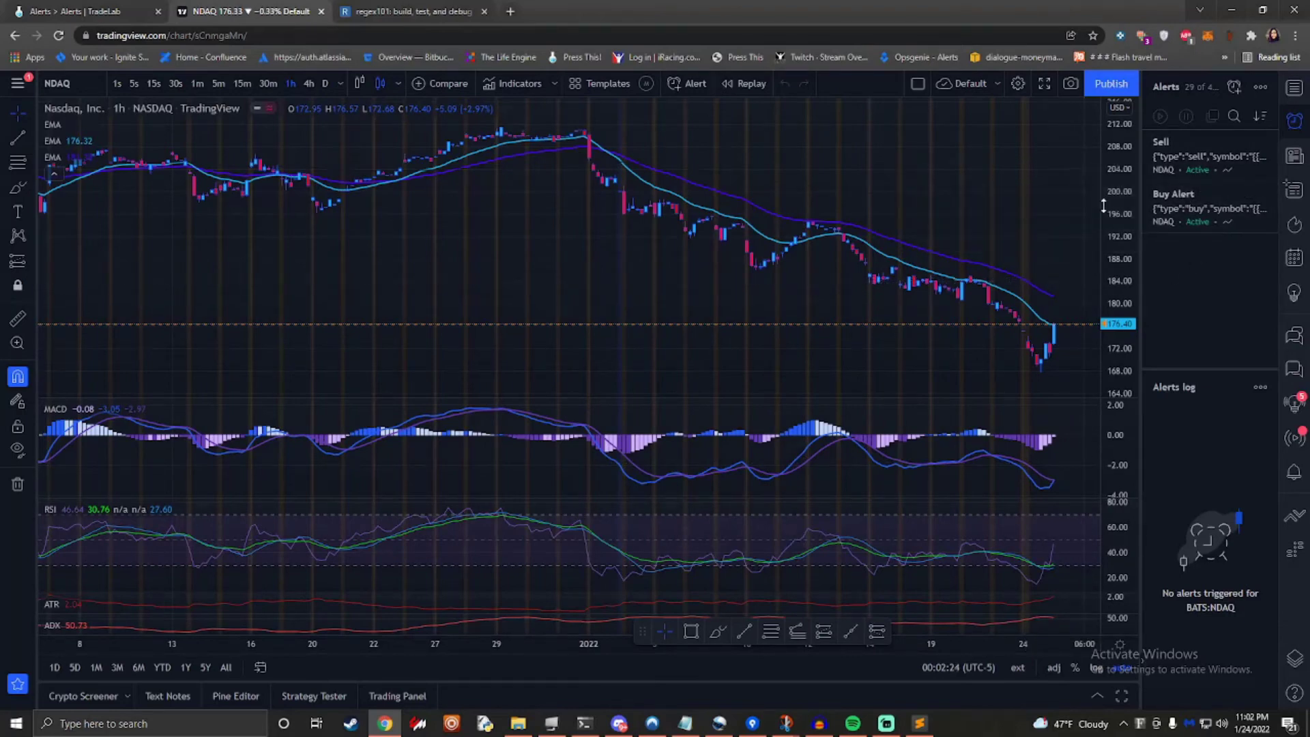
- Open the RSI indicator's settings to see its plot names, including Smooth RSI
left_click(96, 11)
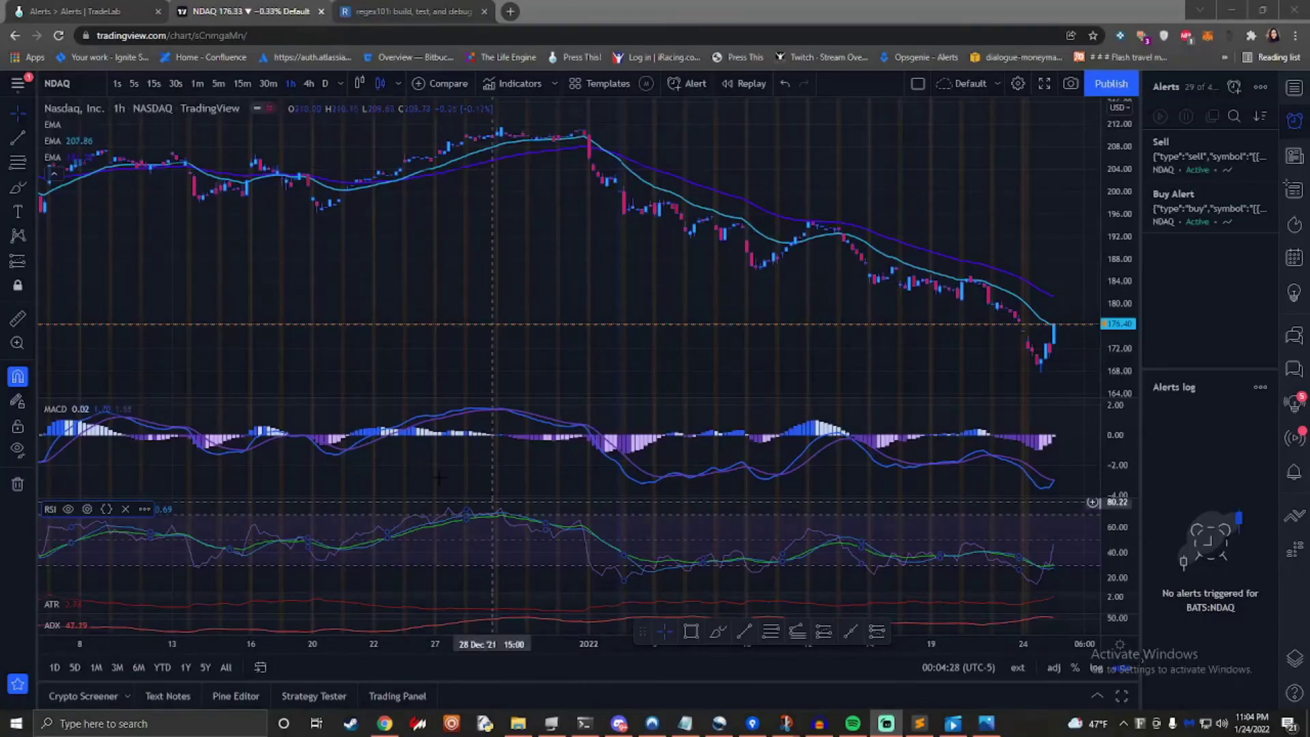
left_click(87, 510)
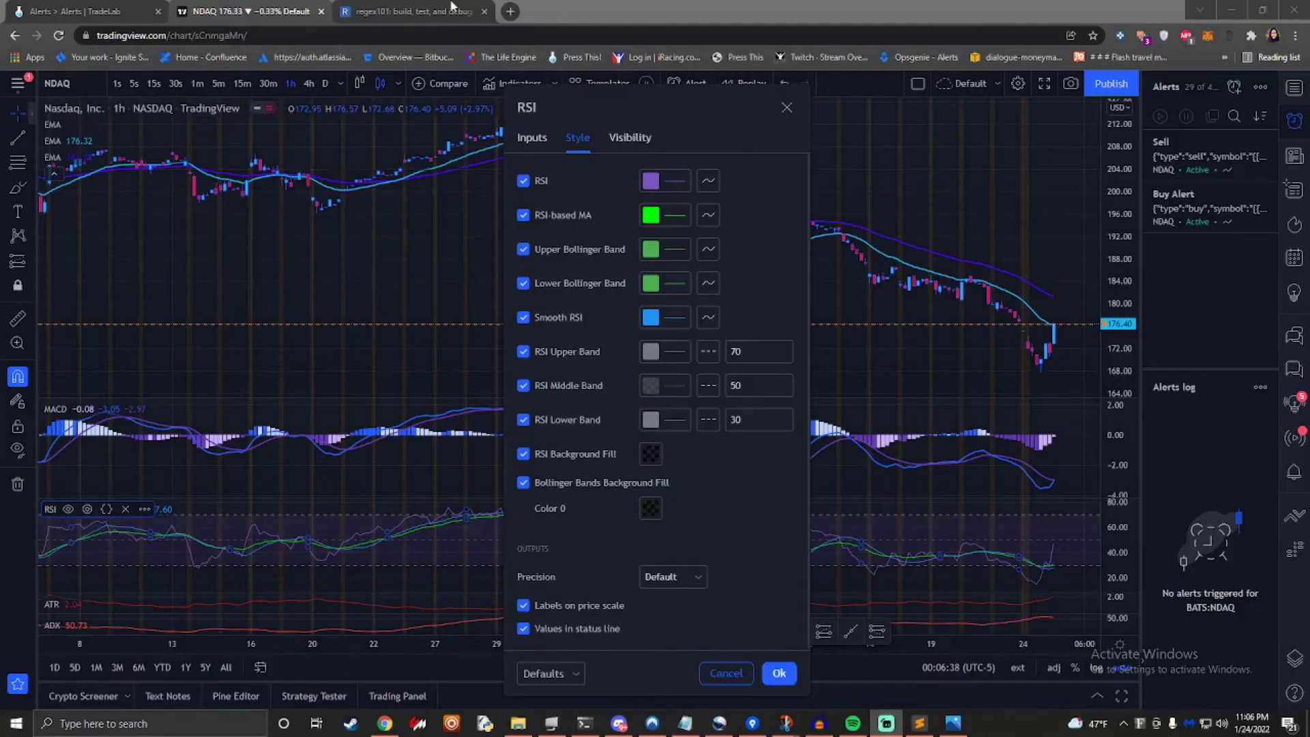
- Add a Number field named smoothRSI to the sell template, reading from a TV plot
left_click(95, 11)
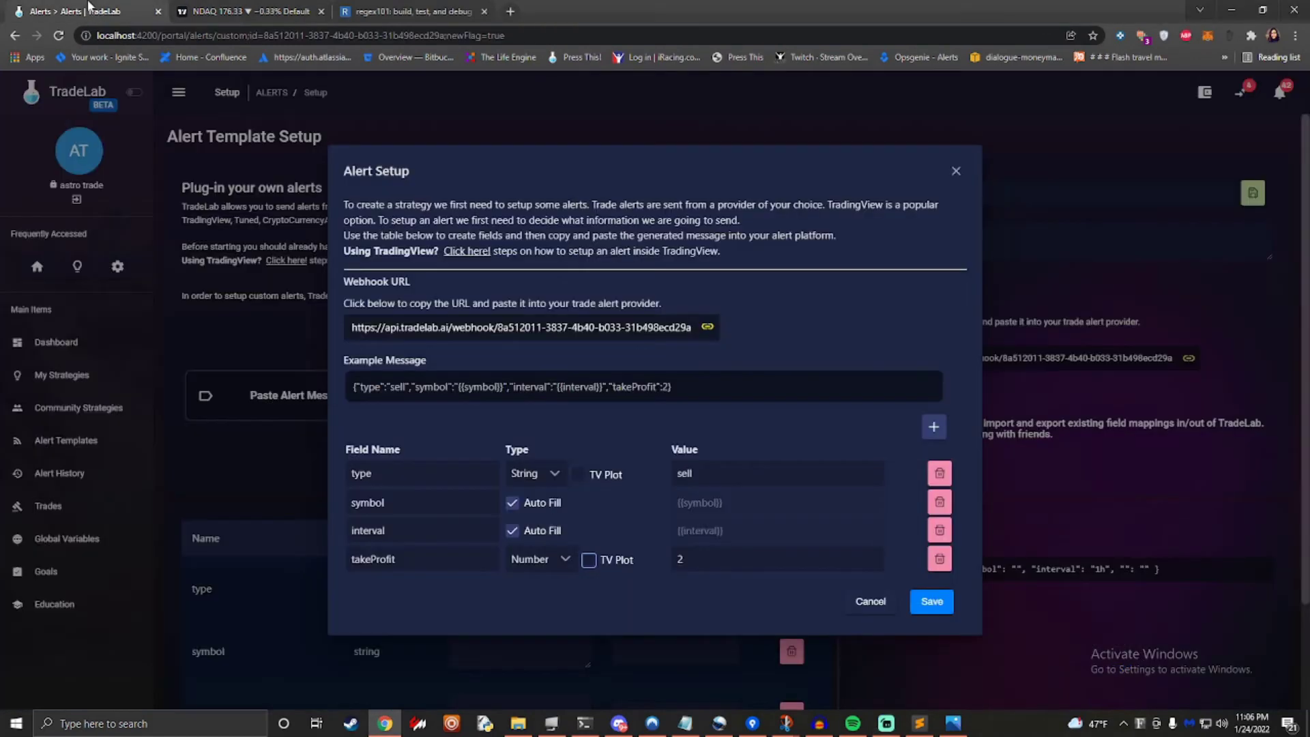
left_click(934, 427)
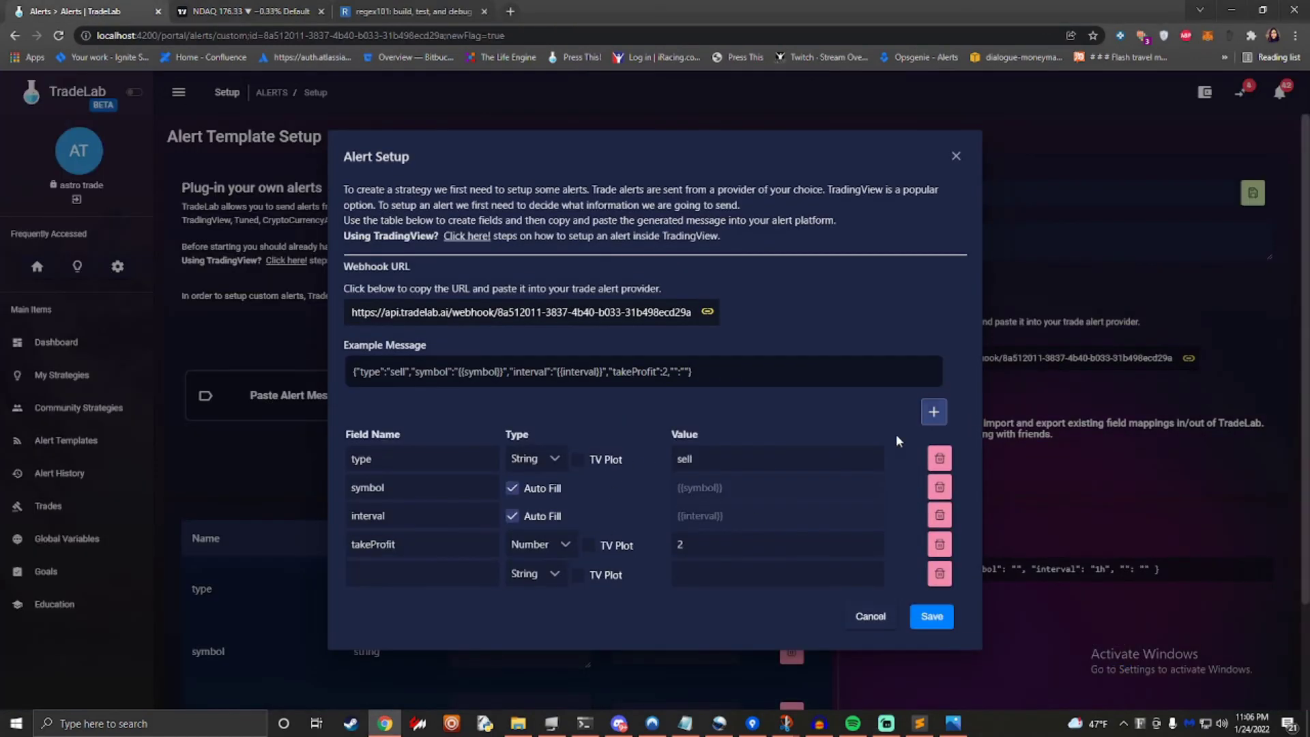
left_click(447, 572)
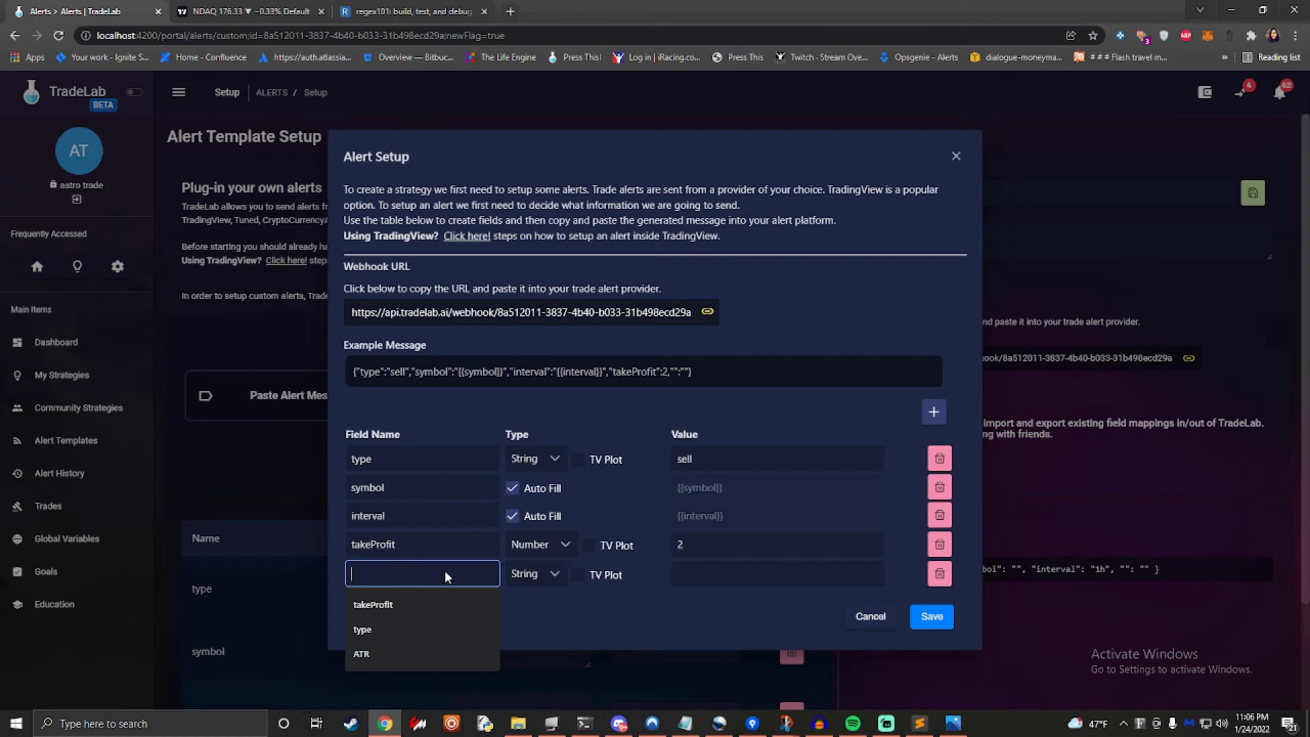
type("smoothRSI")
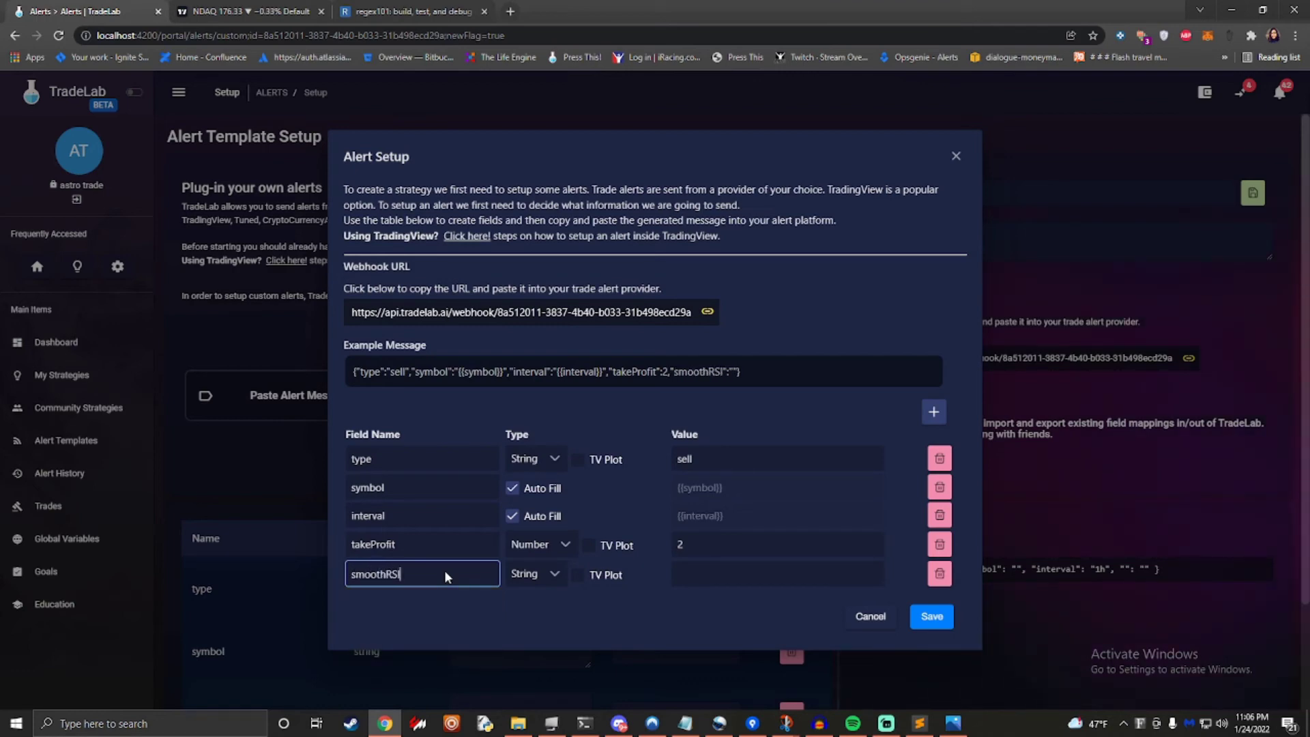
left_click(543, 575)
left_click(541, 631)
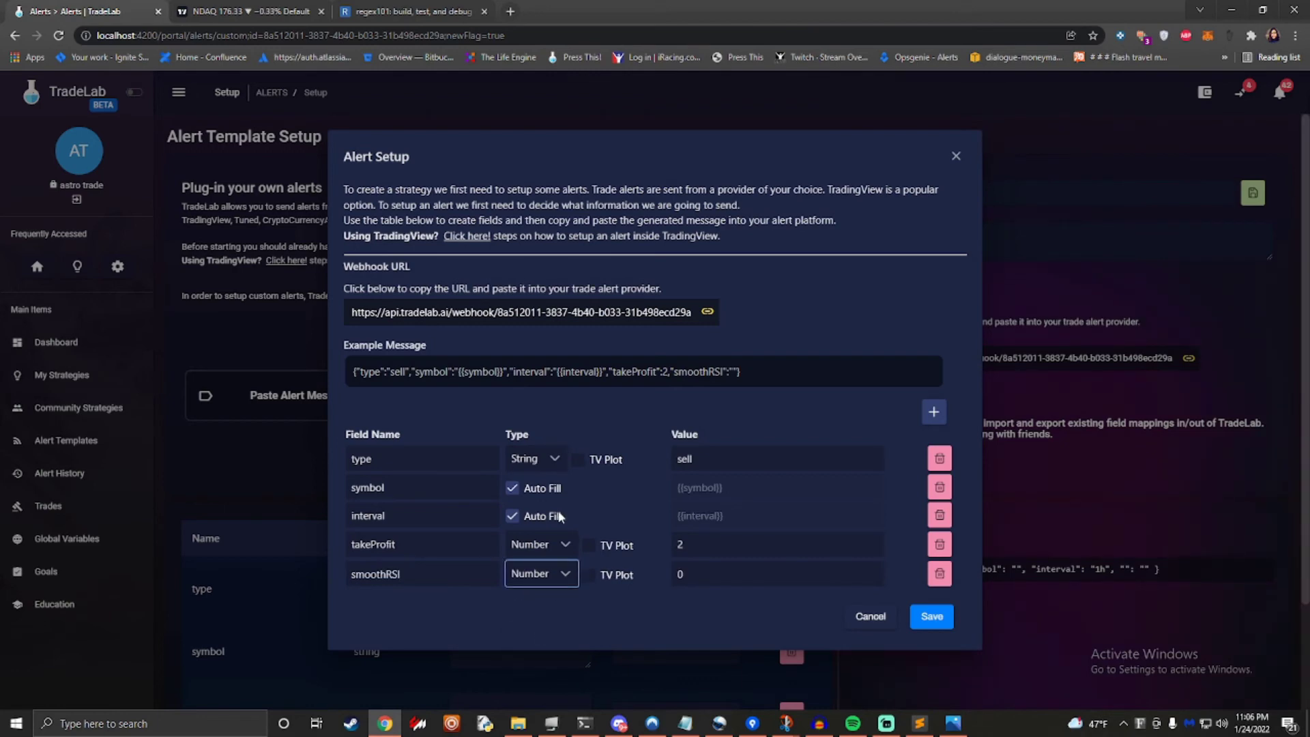
left_click(588, 576)
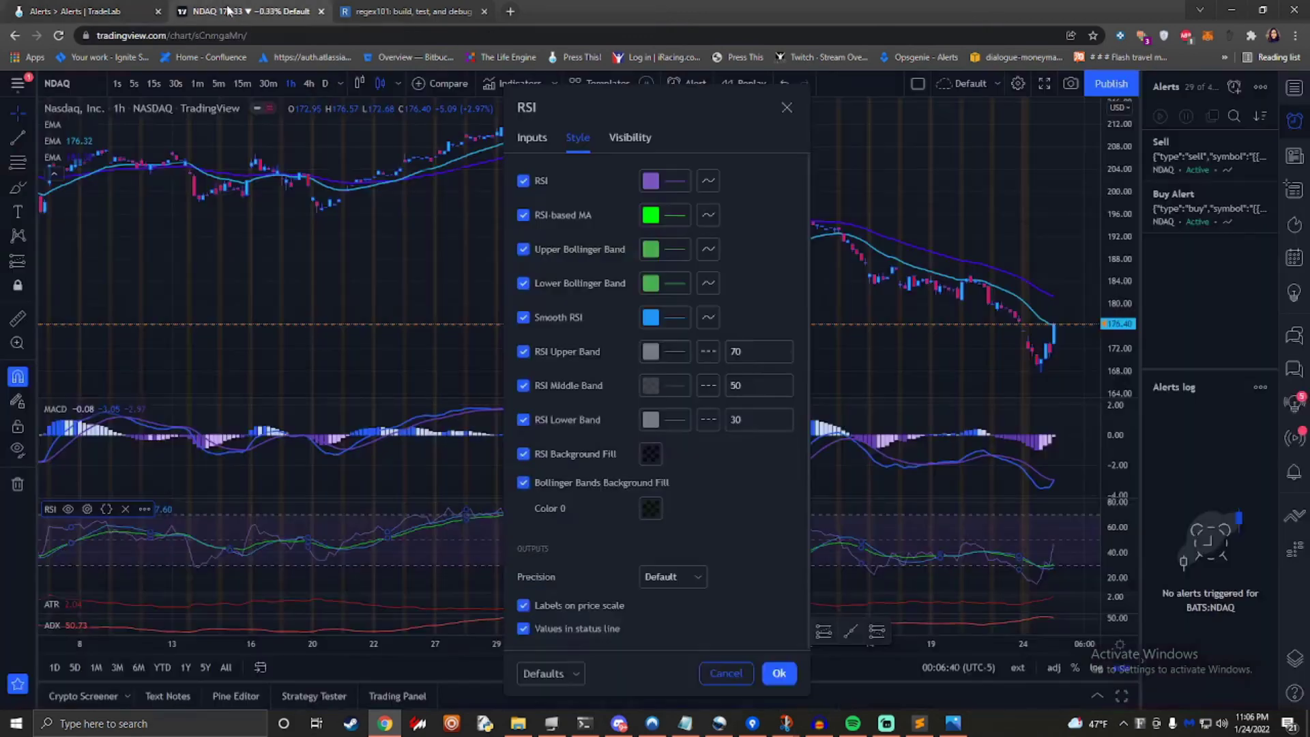
- Set the smoothRSI plot name to 'Smooth RSI' and copy the updated example message
left_click(229, 10)
left_click(103, 11)
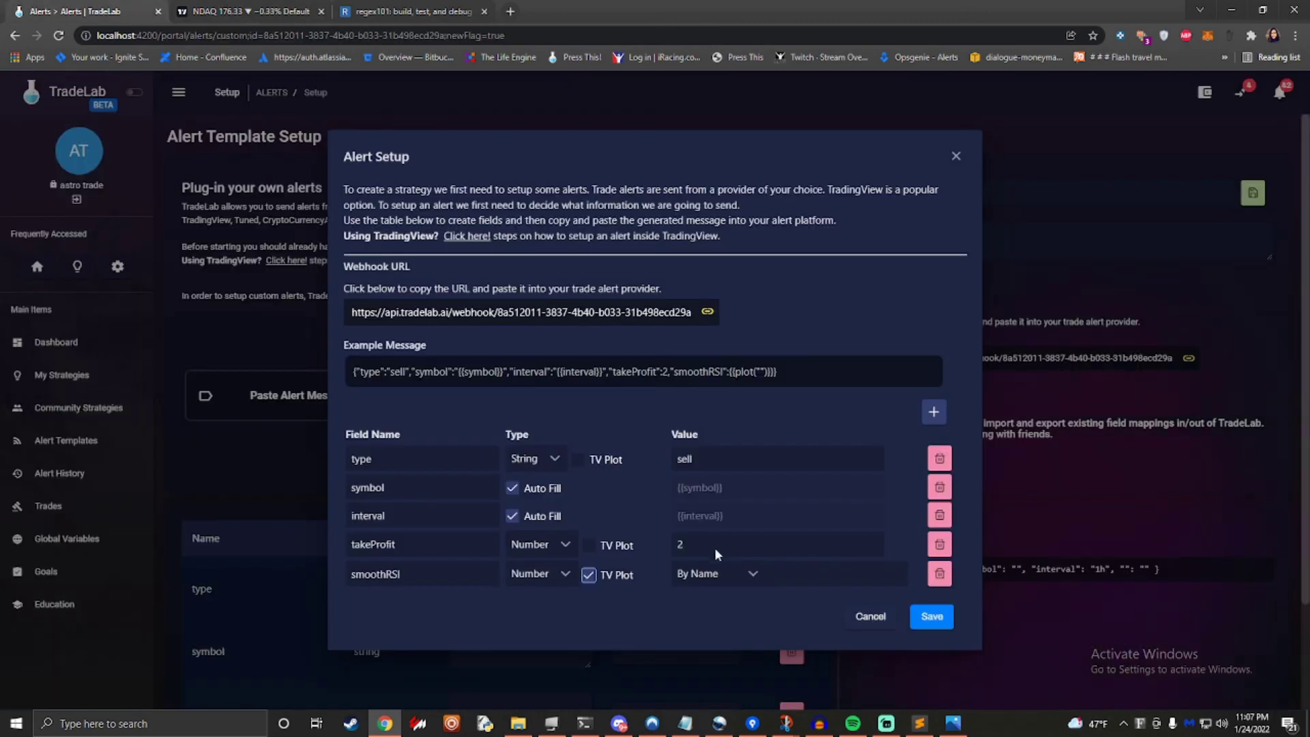
left_click(789, 573)
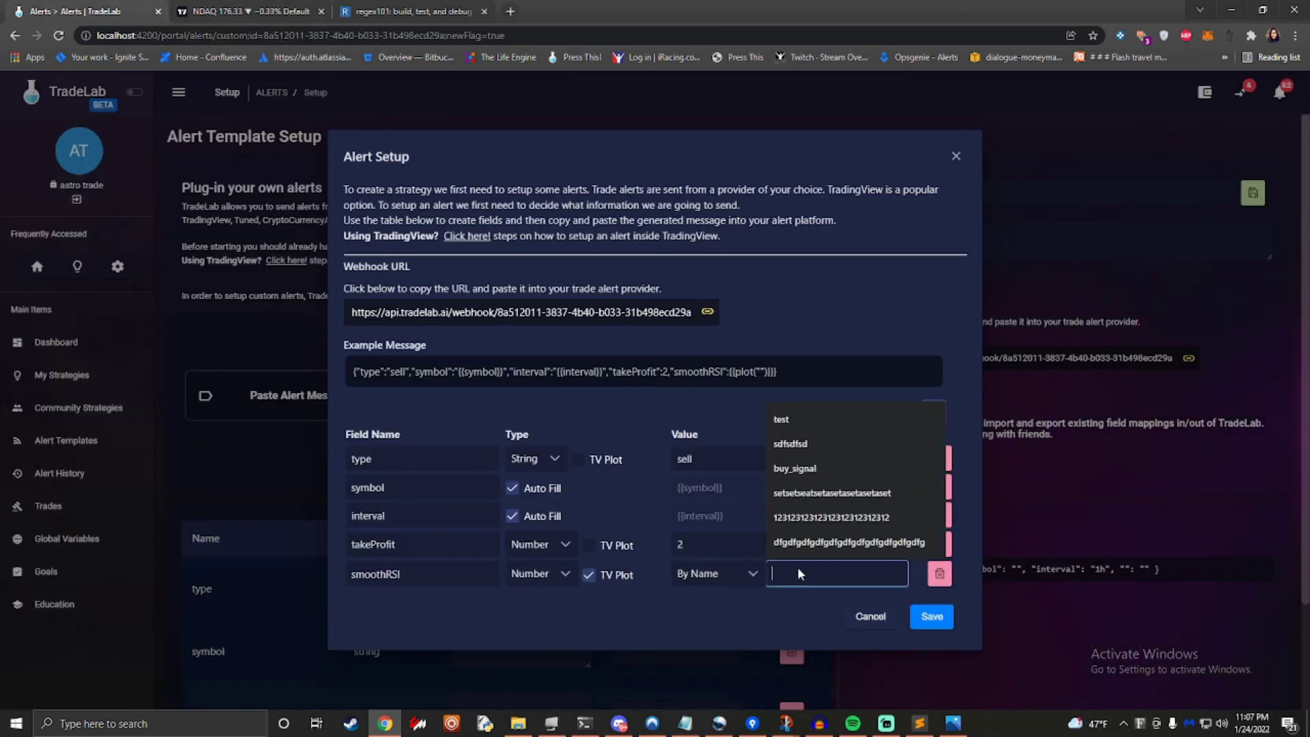
type("Smooth ")
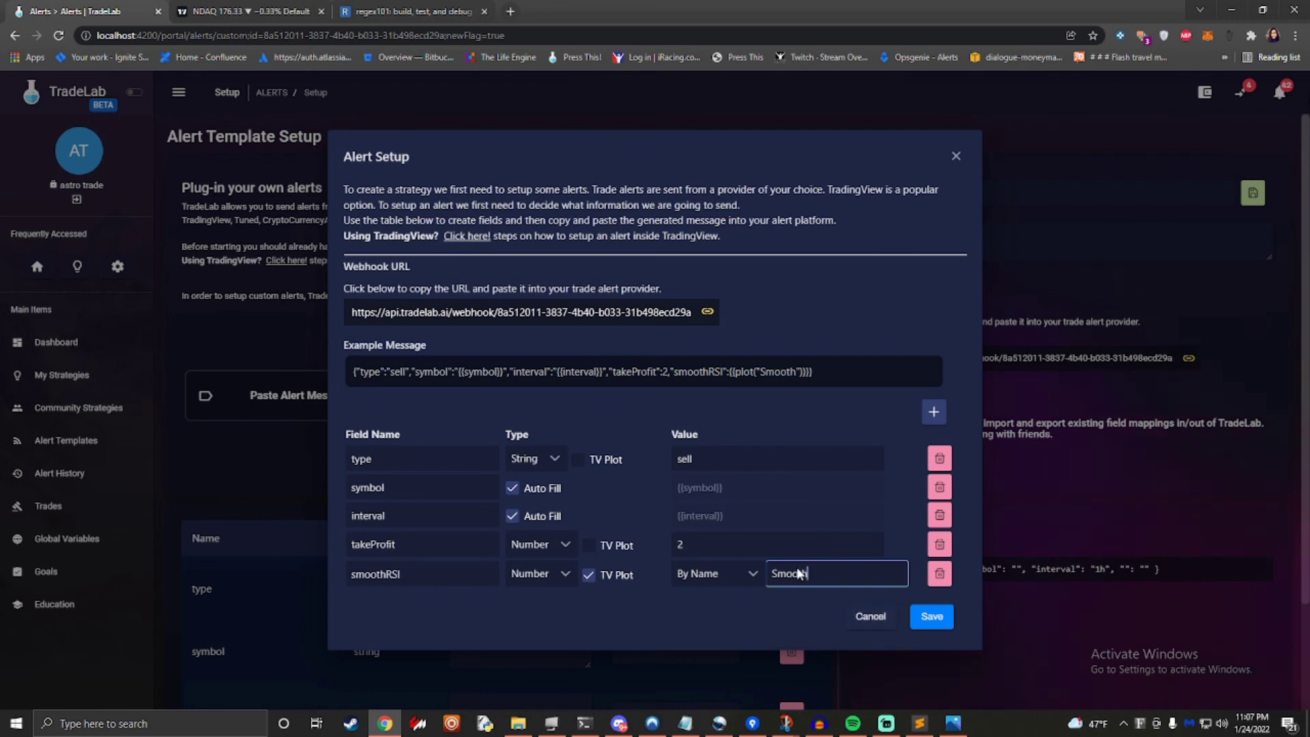
type("RSI")
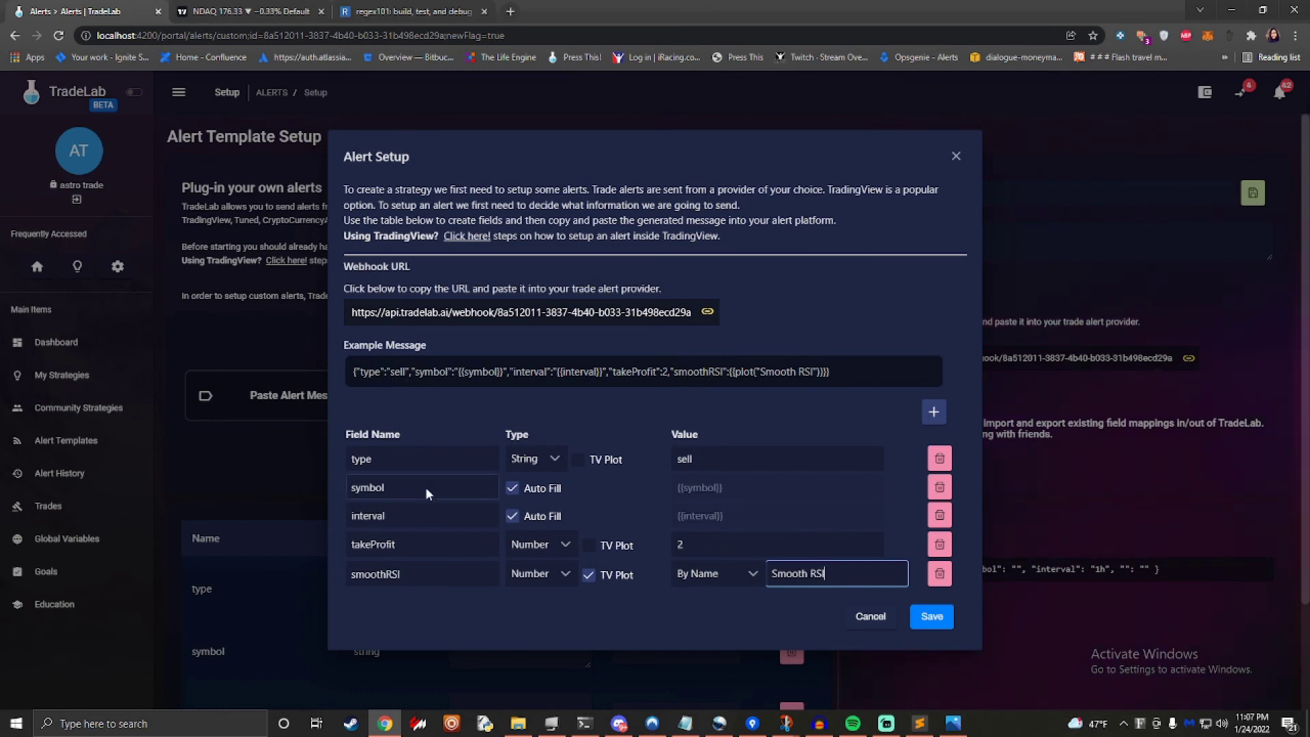
left_click(682, 374)
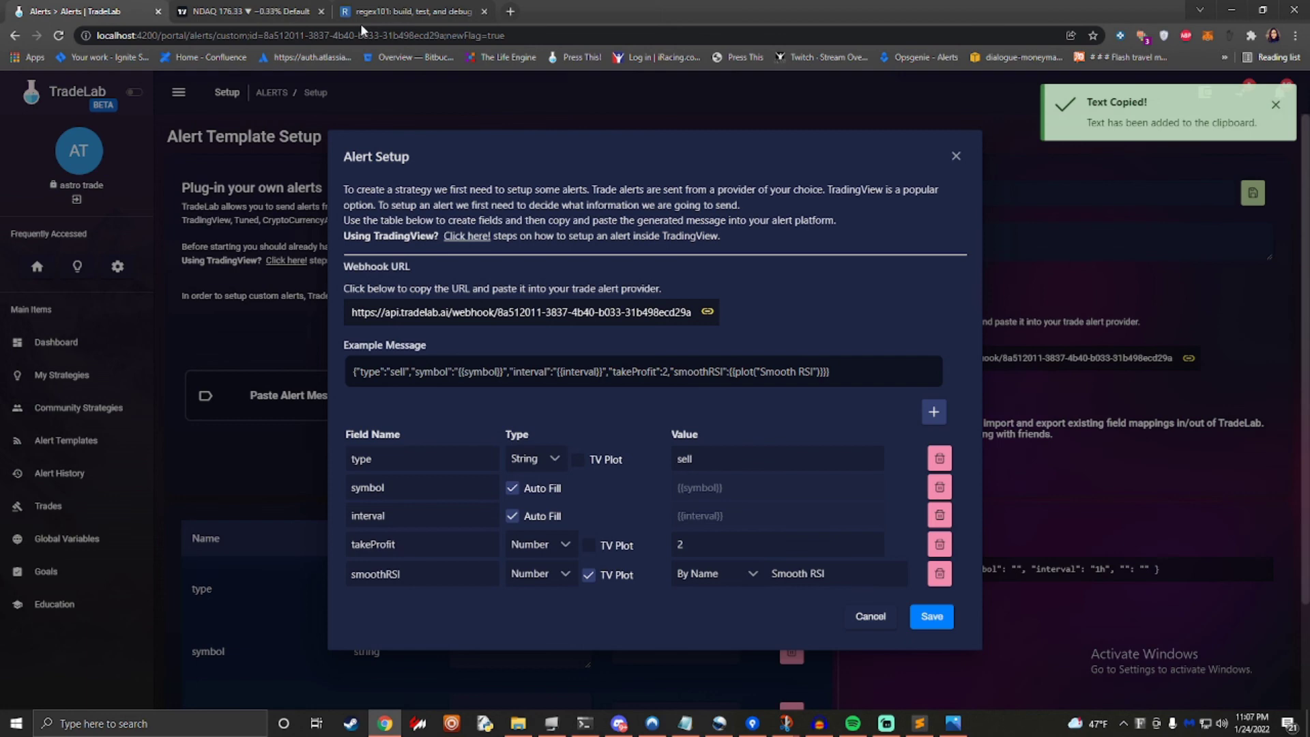
left_click(247, 10)
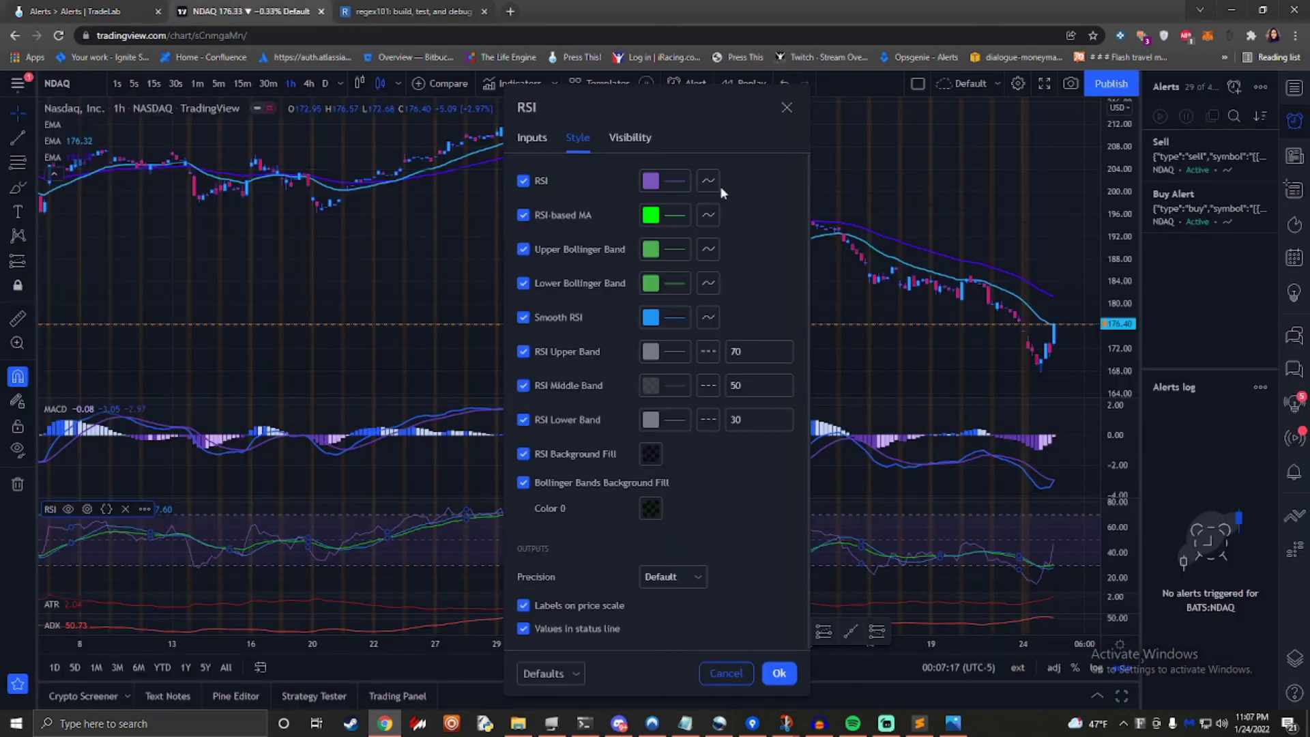
- Close the RSI settings, start a new NDAQ alert, and paste the smoothRSI sell JSON message
left_click(727, 672)
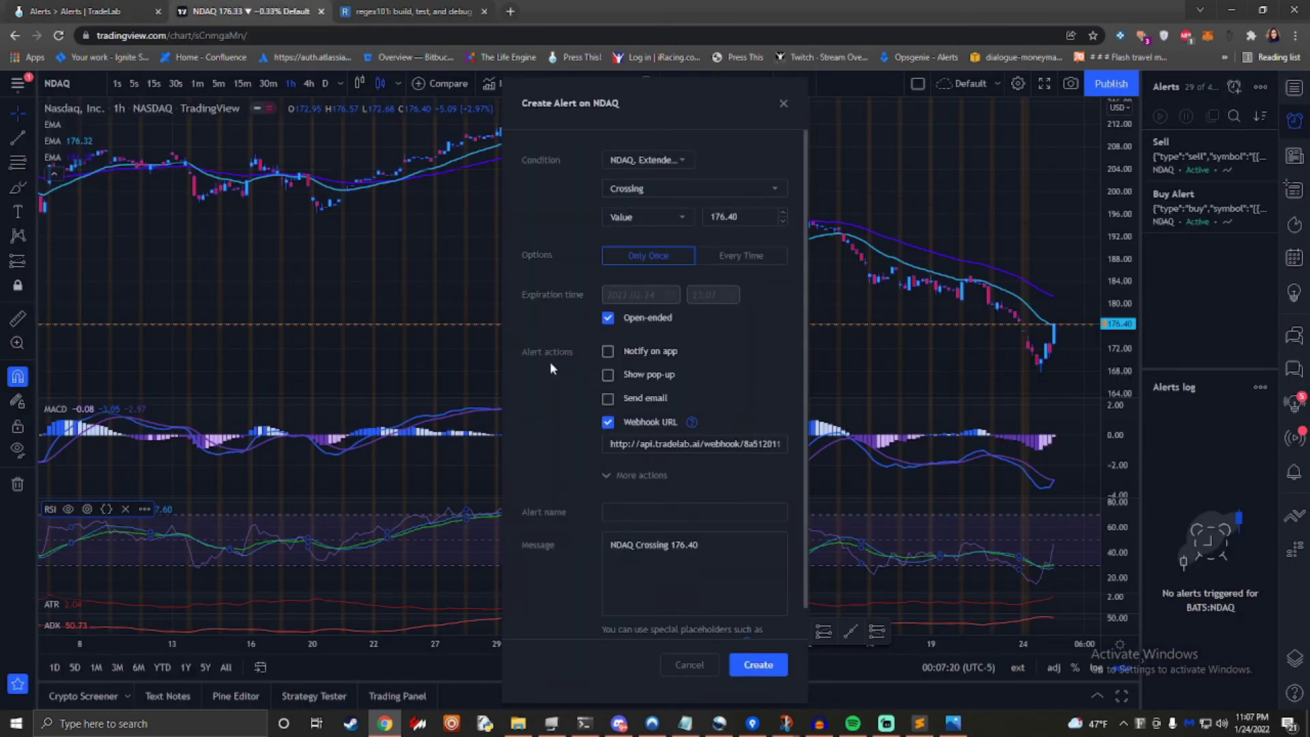
left_click(1234, 87)
left_click_drag(699, 545, 680, 545)
key("ctrl+a")
key("ctrl+v")
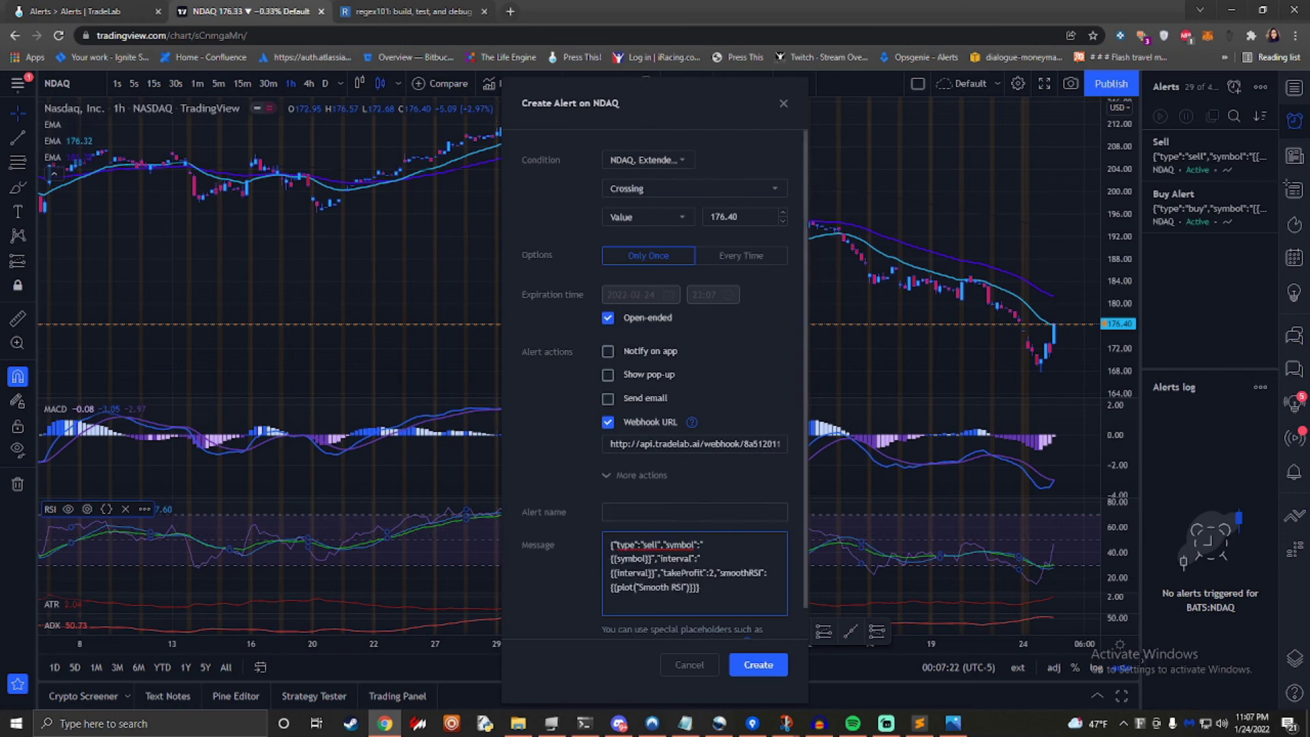
left_click(114, 8)
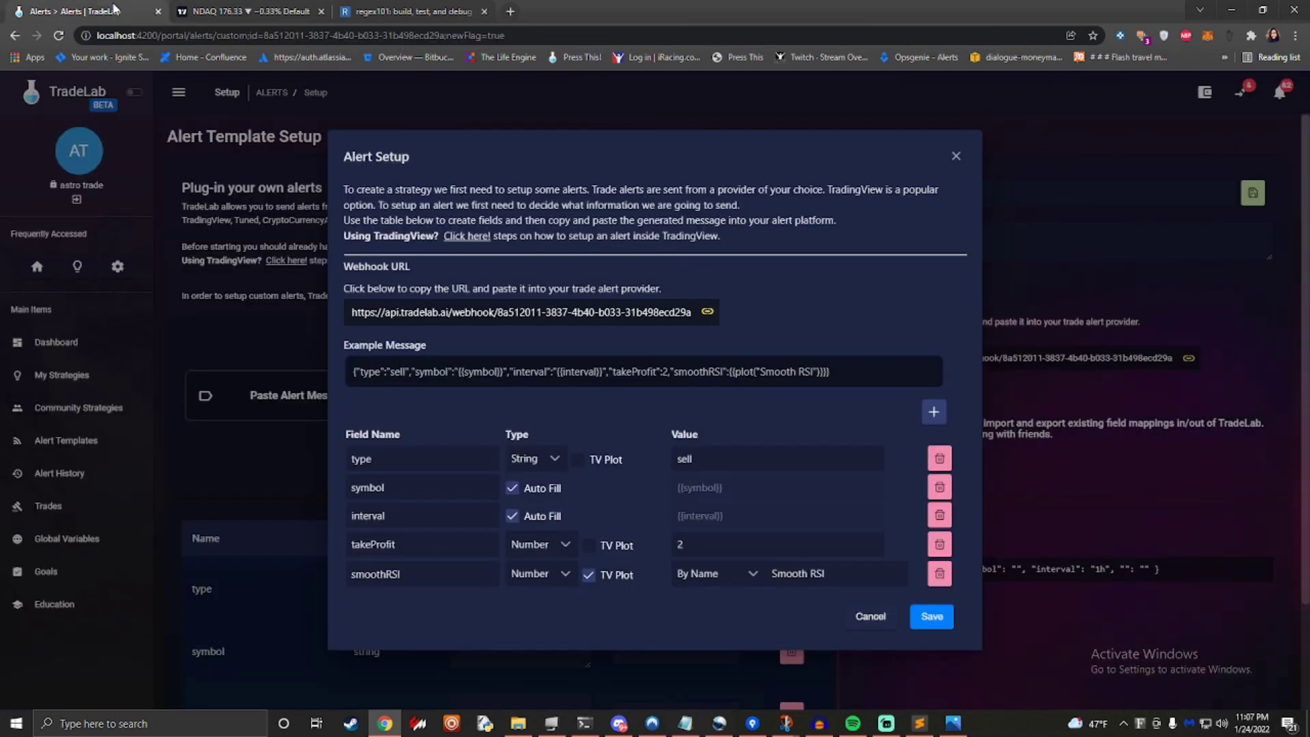